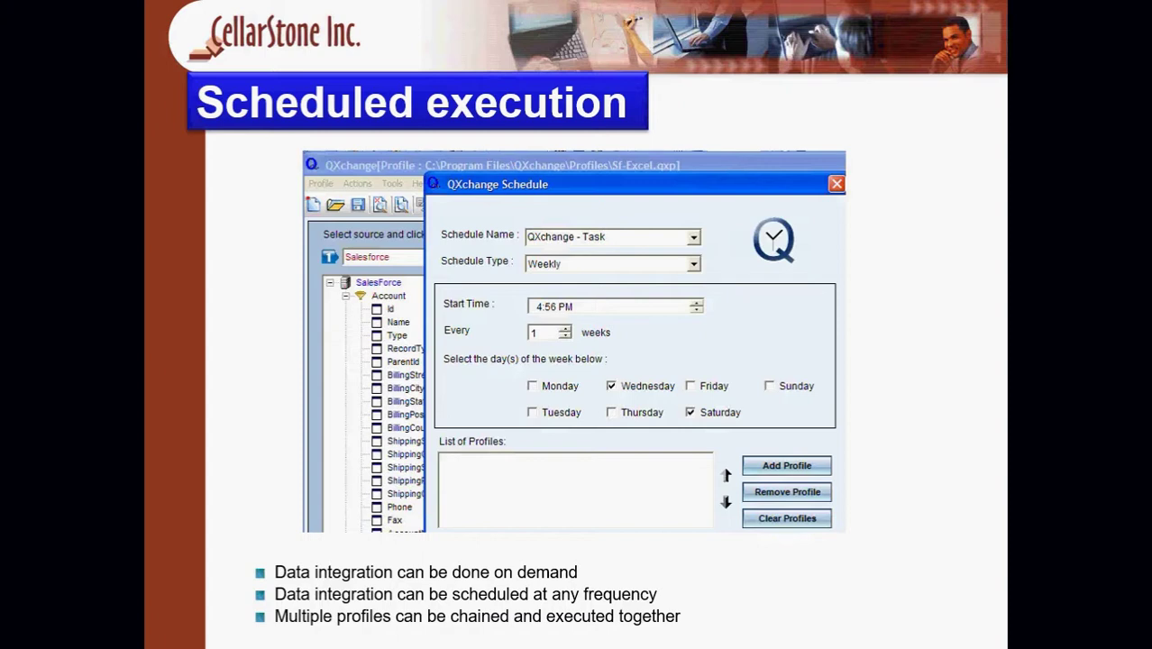
Step: Switch from the slide show to the Demo_Videos folder in File Explorer and play the video QXOnline_QBO_SF_Customers.mp4
{"action": "key", "text": "Right"}
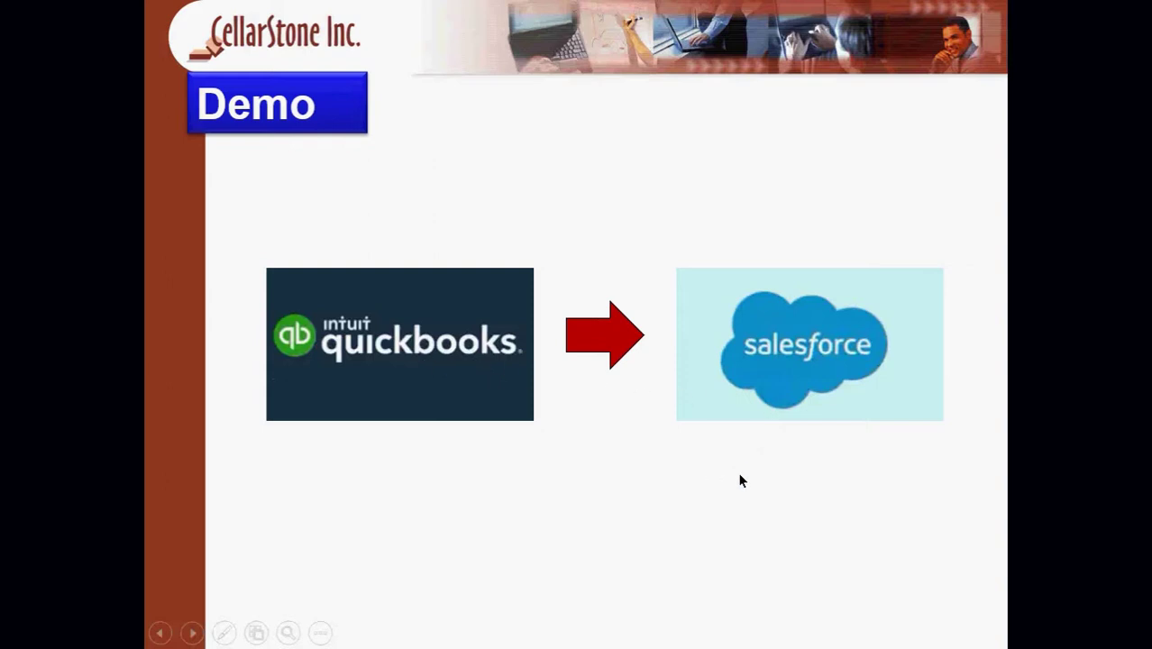
{"action": "key", "text": "alt+Tab"}
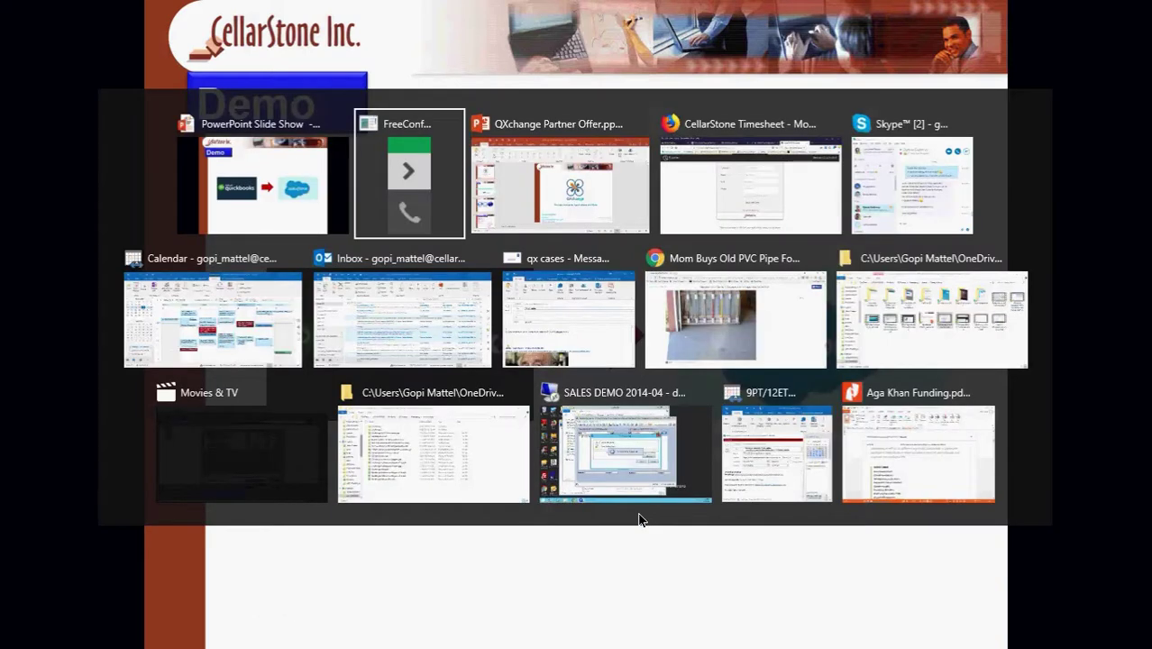
{"action": "key", "text": "Tab"}
{"action": "key", "text": "Tab"}
{"action": "key", "text": "Tab"}
{"action": "key", "text": "Tab"}
{"action": "key", "text": "Tab"}
{"action": "key", "text": "Tab"}
{"action": "key", "text": "Tab"}
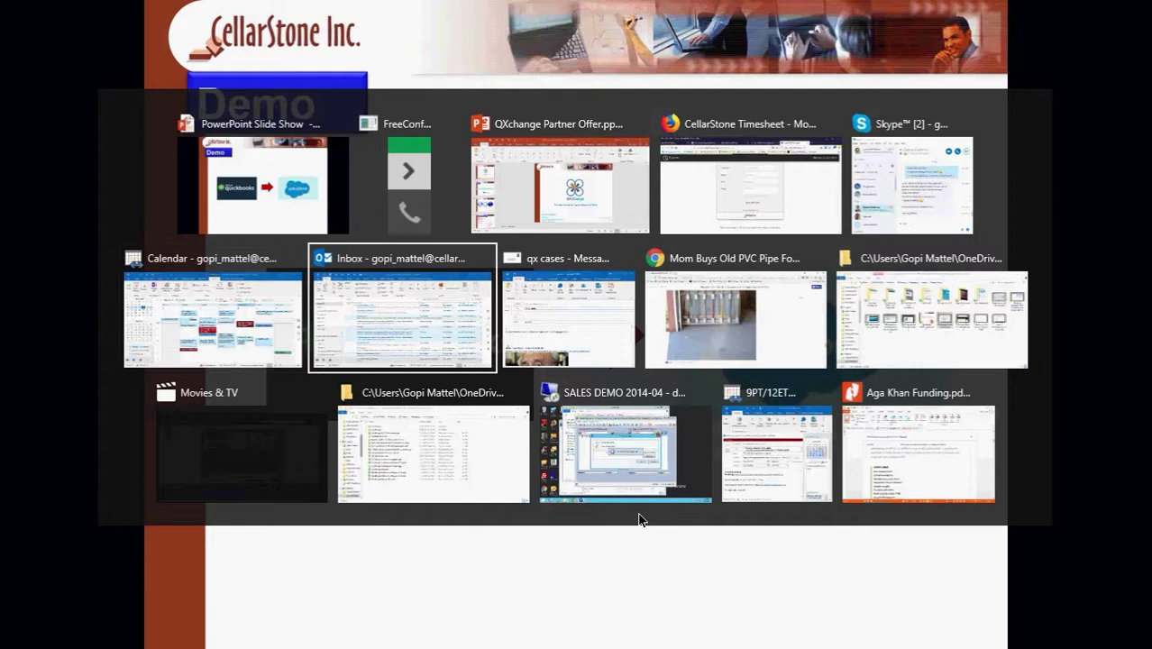
{"action": "key", "text": "Tab"}
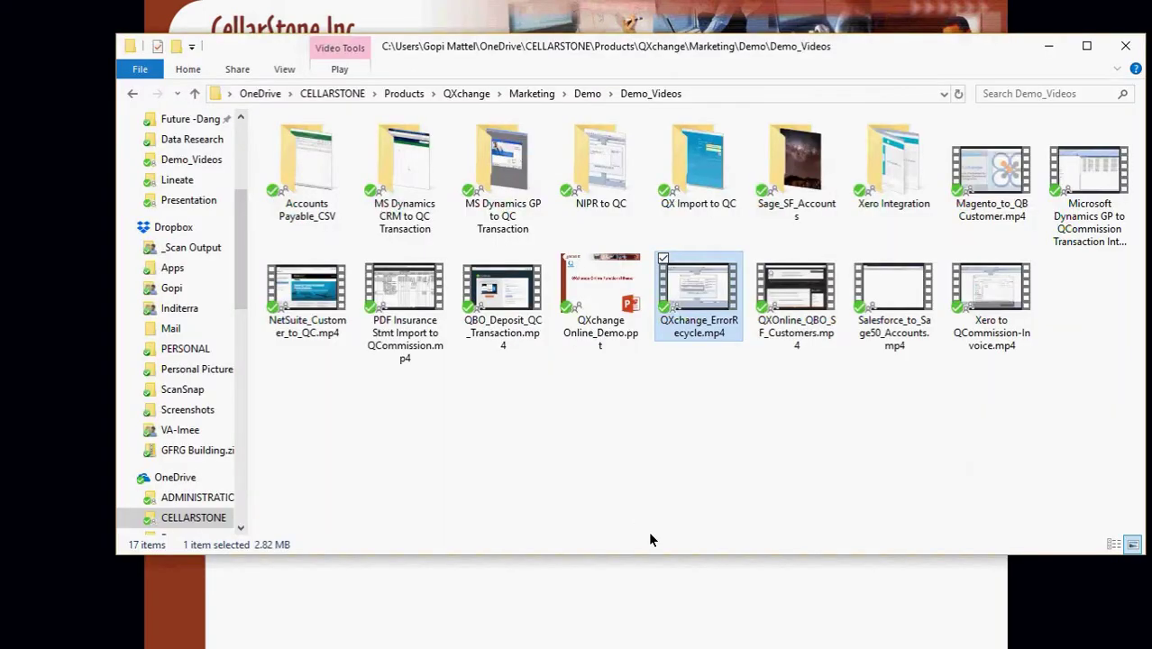
{"action": "left_click", "coordinate": [796, 320]}
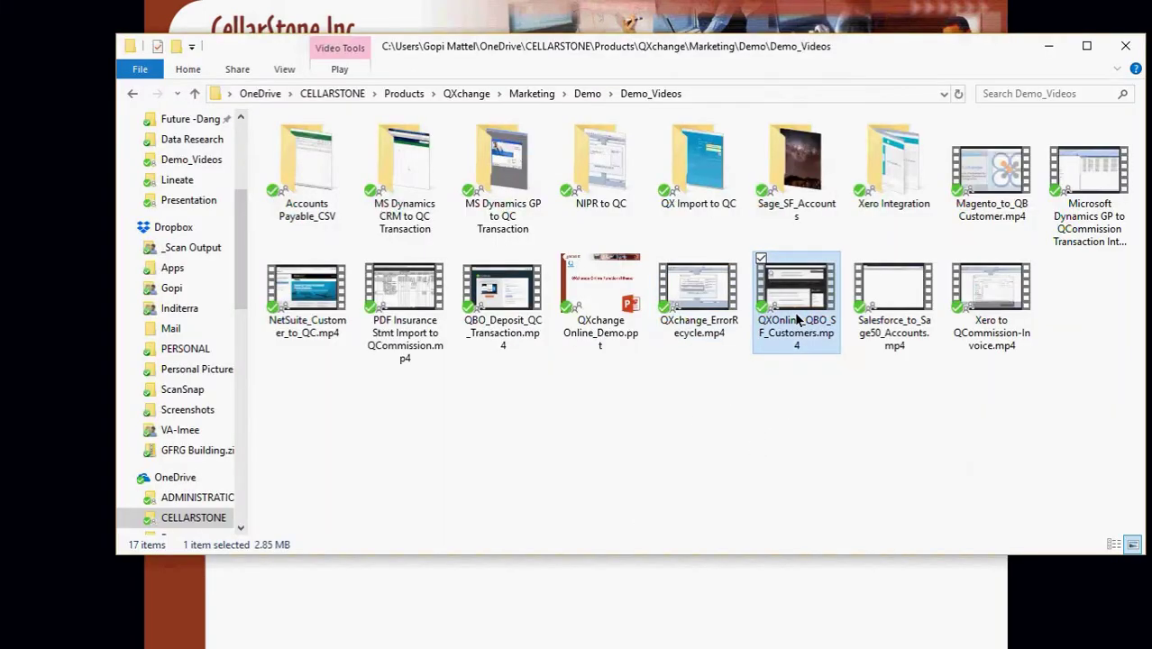
{"action": "double_click", "coordinate": [797, 318]}
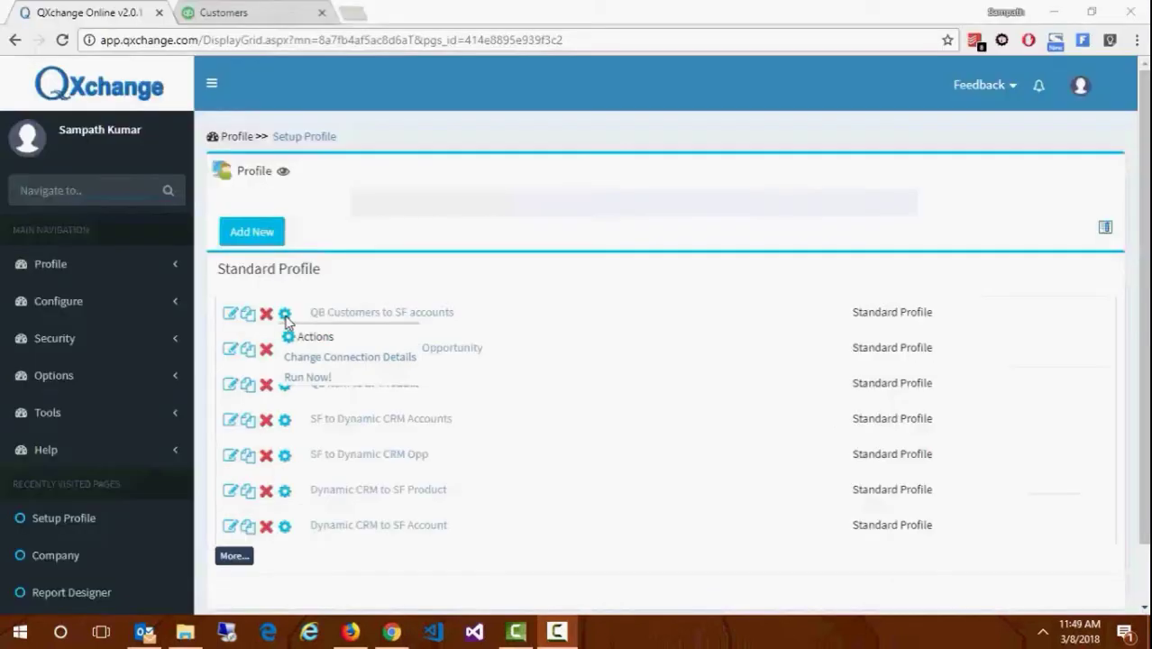
Step: Authorize the QuickBooks Online source connection for the QB Customers to SF accounts profile and save its Salesforce target connection
{"action": "left_click", "coordinate": [303, 357]}
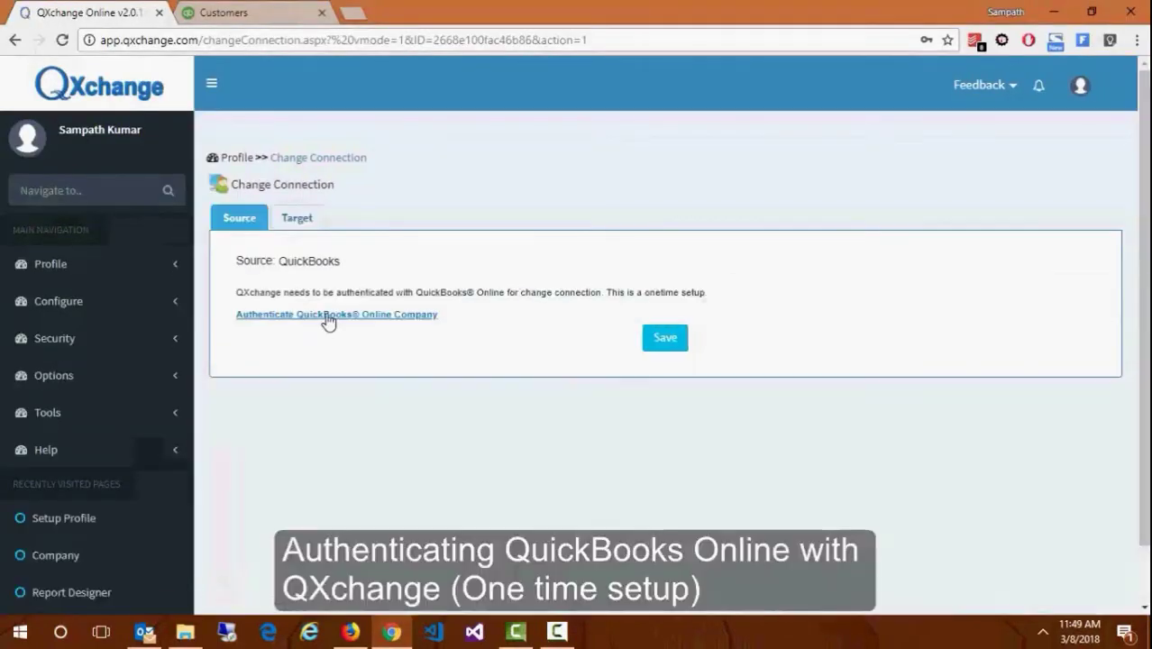
{"action": "left_click", "coordinate": [327, 316]}
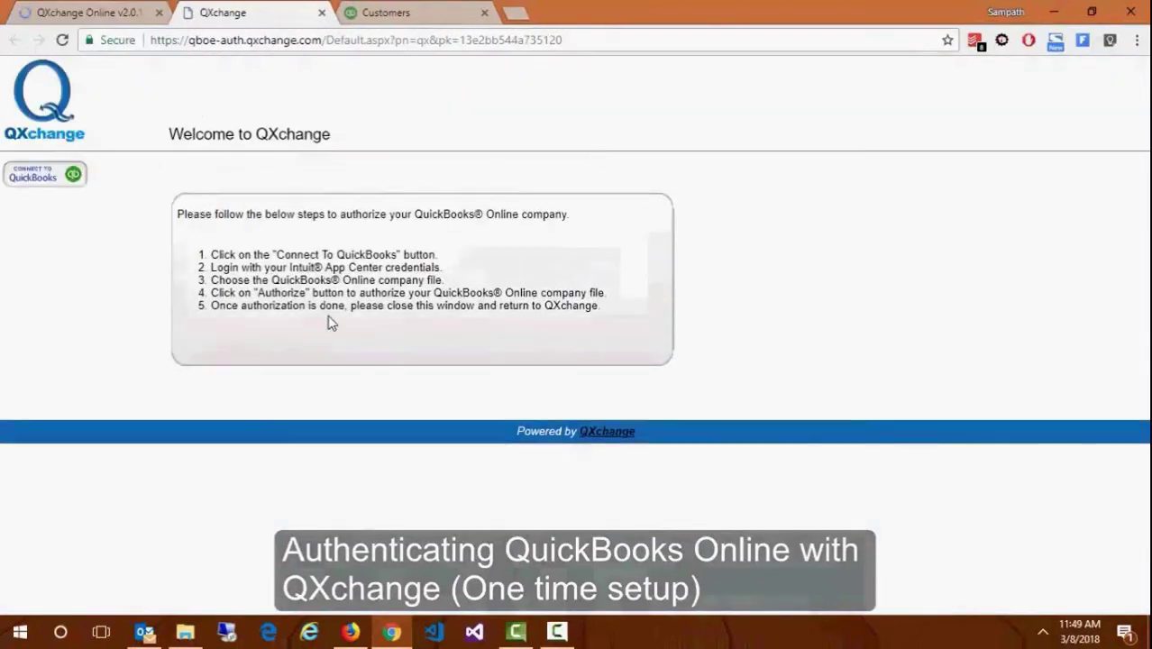
{"action": "left_click", "coordinate": [30, 180]}
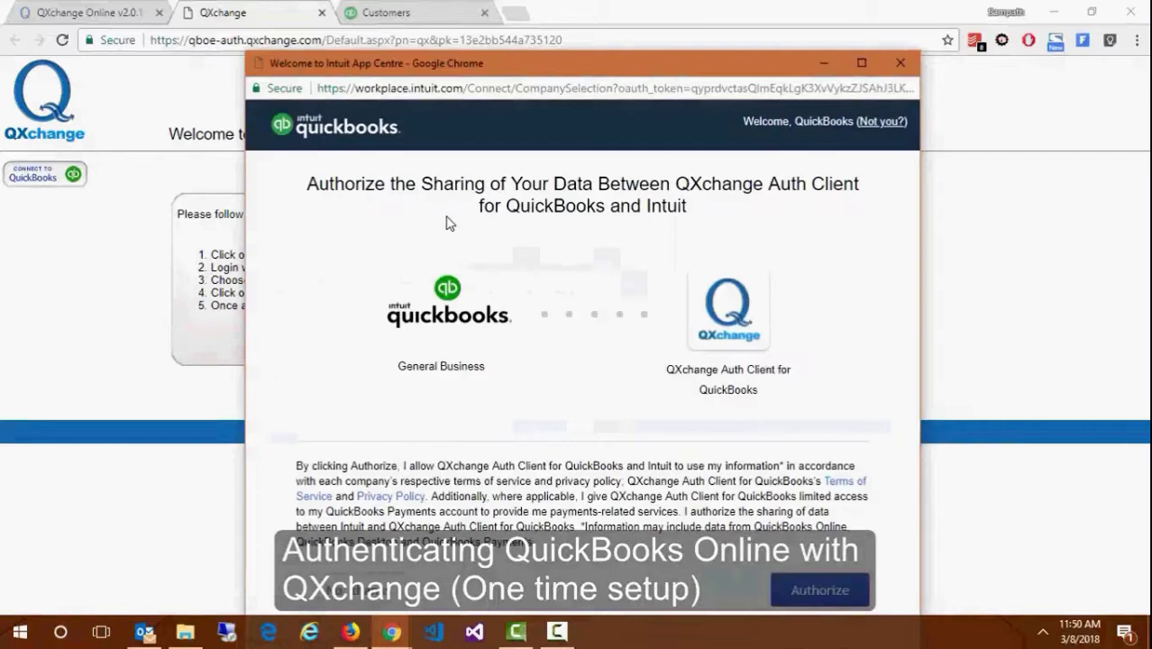
{"action": "left_click", "coordinate": [820, 589]}
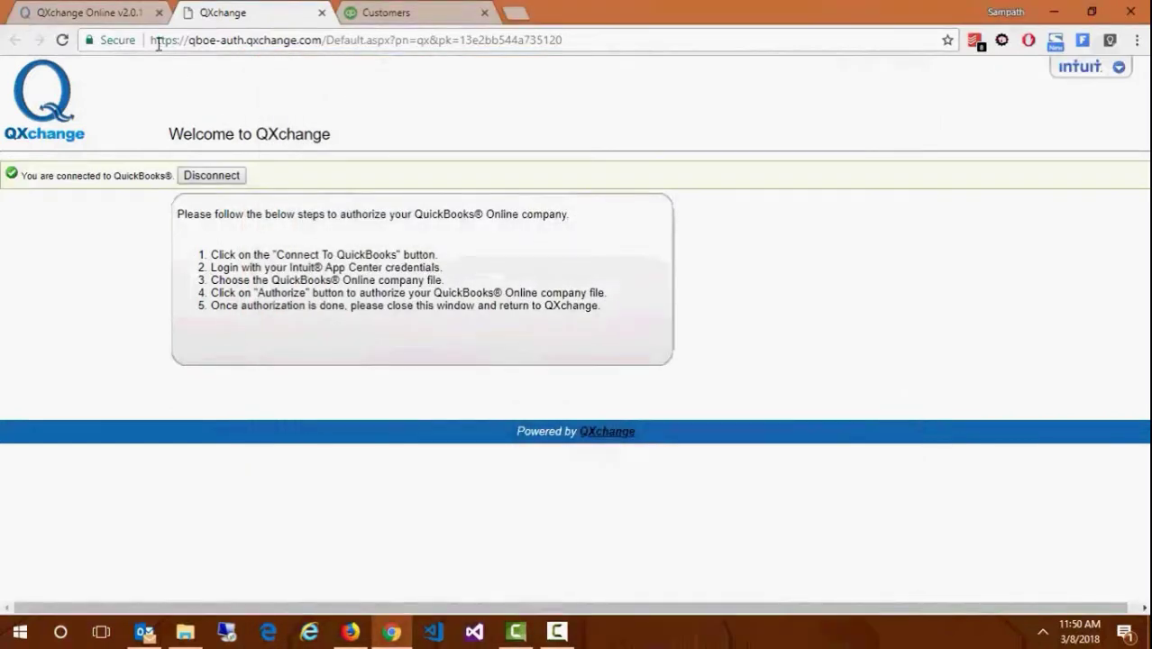
{"action": "left_click", "coordinate": [131, 16]}
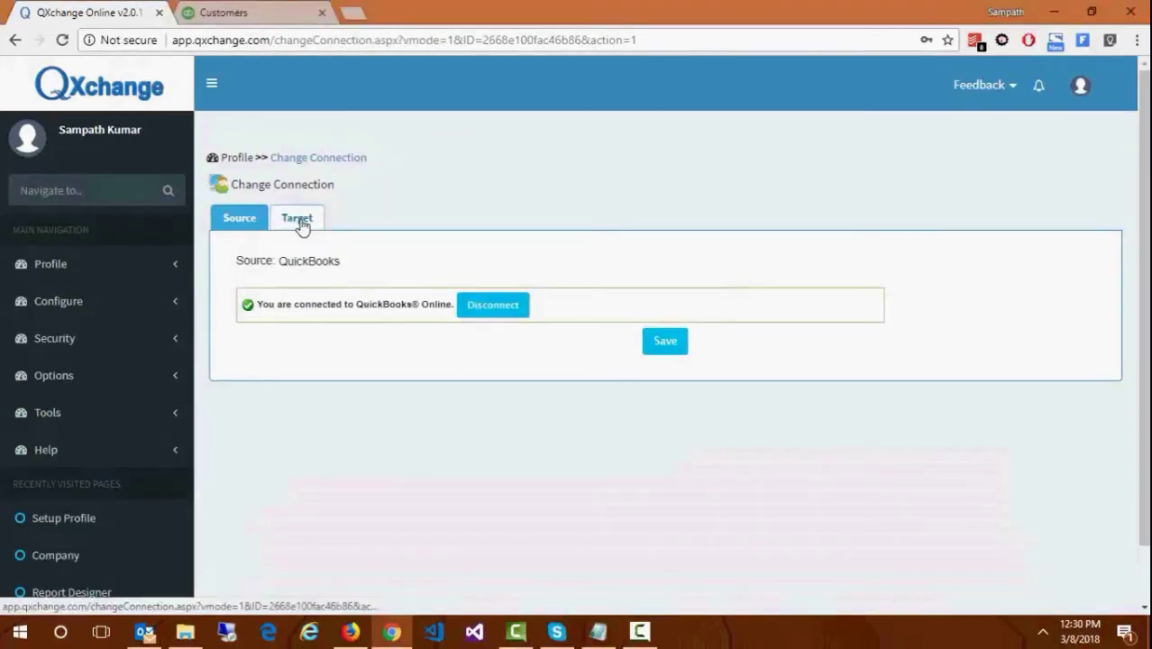
{"action": "left_click", "coordinate": [301, 222]}
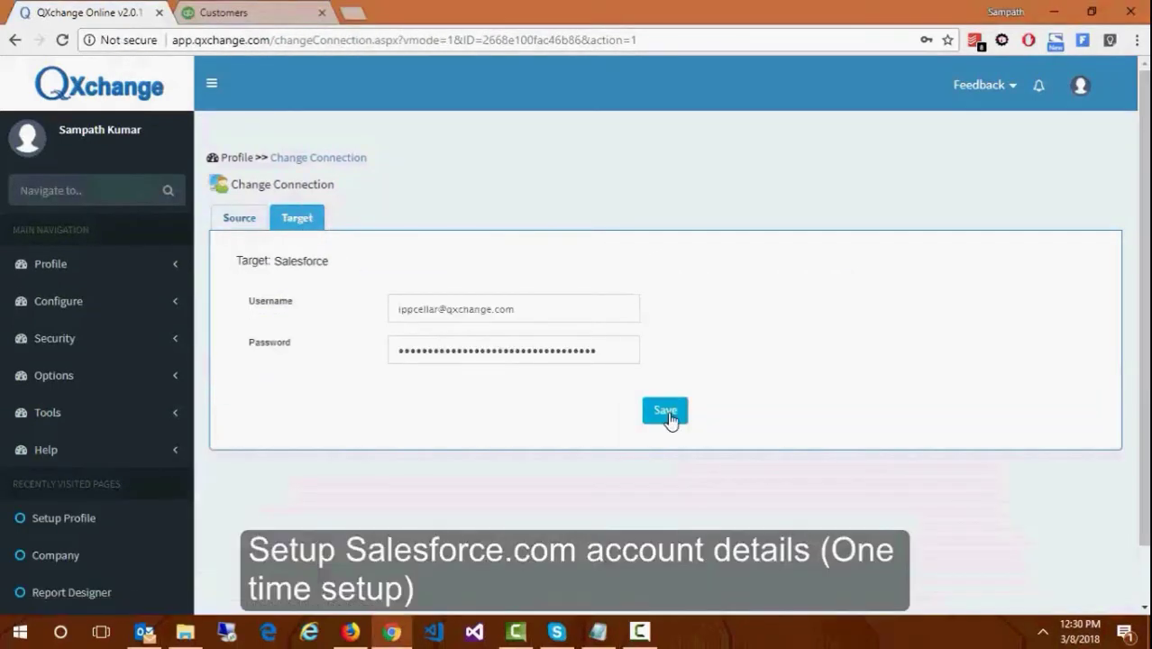
{"action": "left_click", "coordinate": [668, 413]}
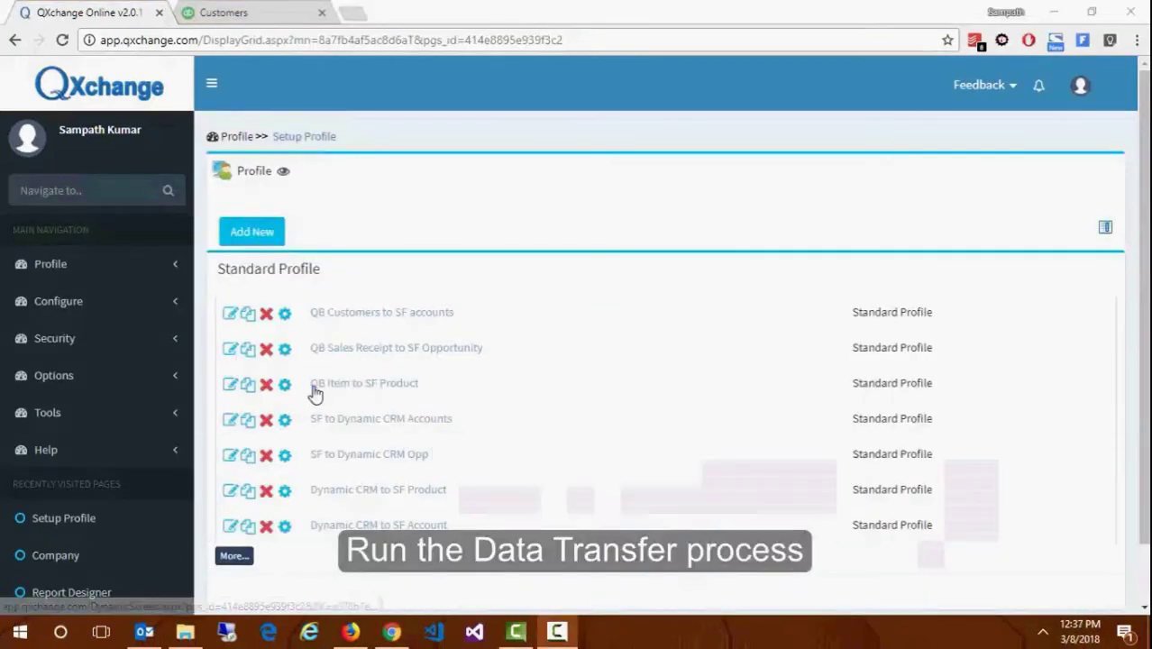
Step: Run the data transfer for the QB Customers to SF accounts profile and open the Amy's Bird Sanctuary account in Salesforce
{"action": "left_click", "coordinate": [284, 315]}
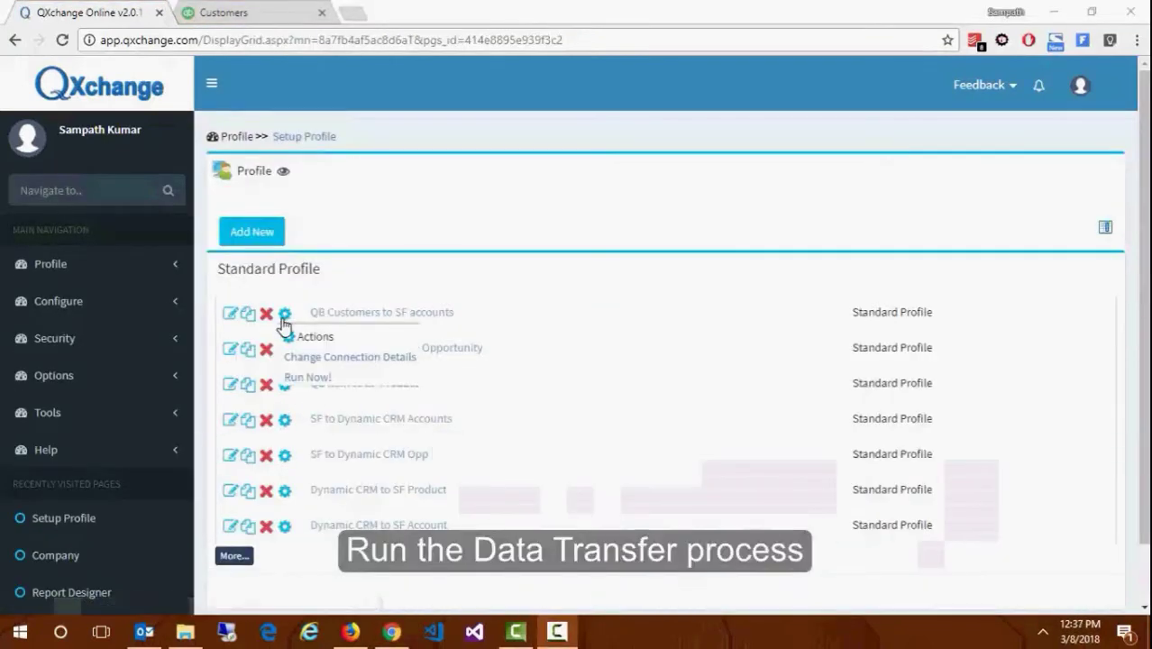
{"action": "left_click", "coordinate": [307, 378]}
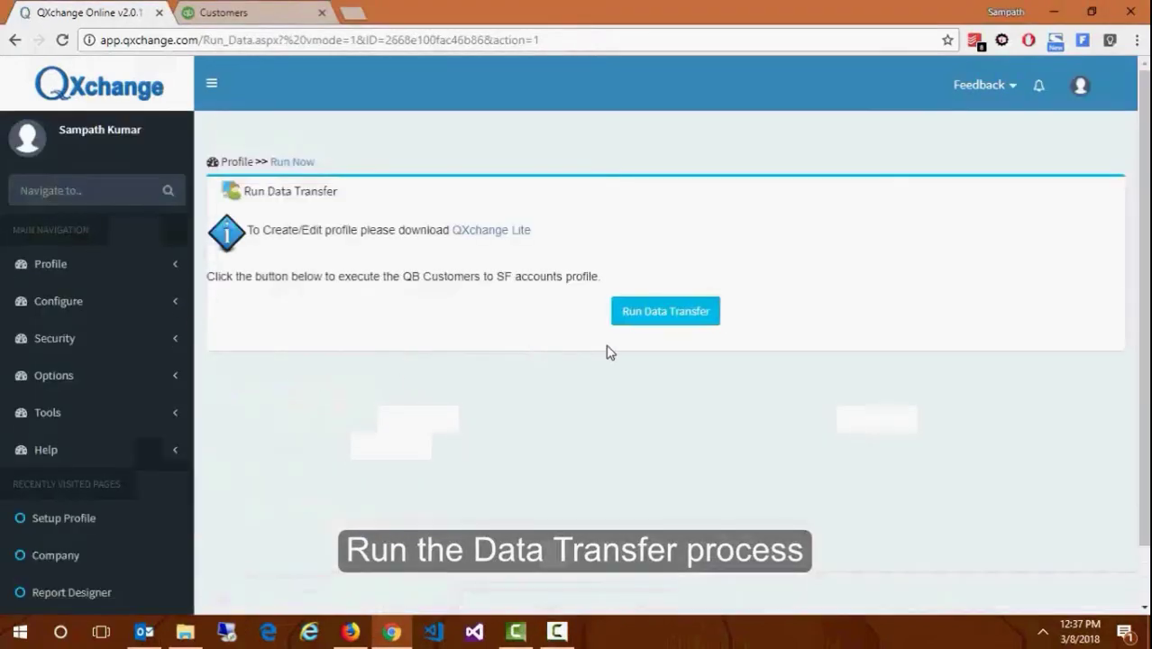
{"action": "left_click", "coordinate": [662, 319]}
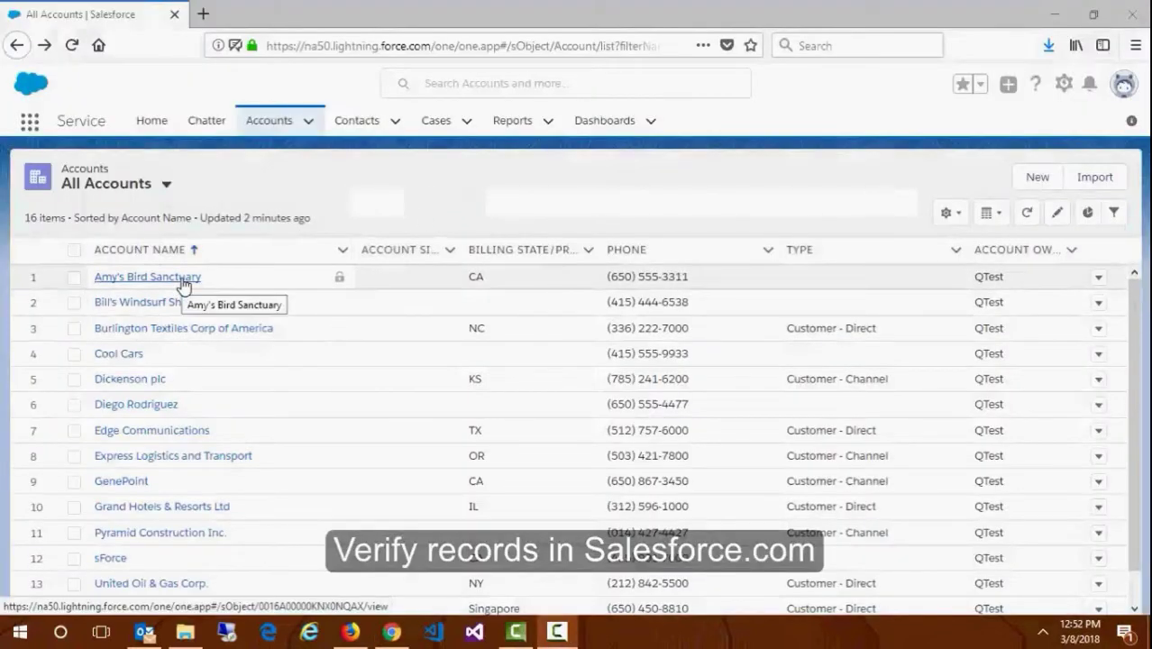
{"action": "left_click", "coordinate": [183, 281]}
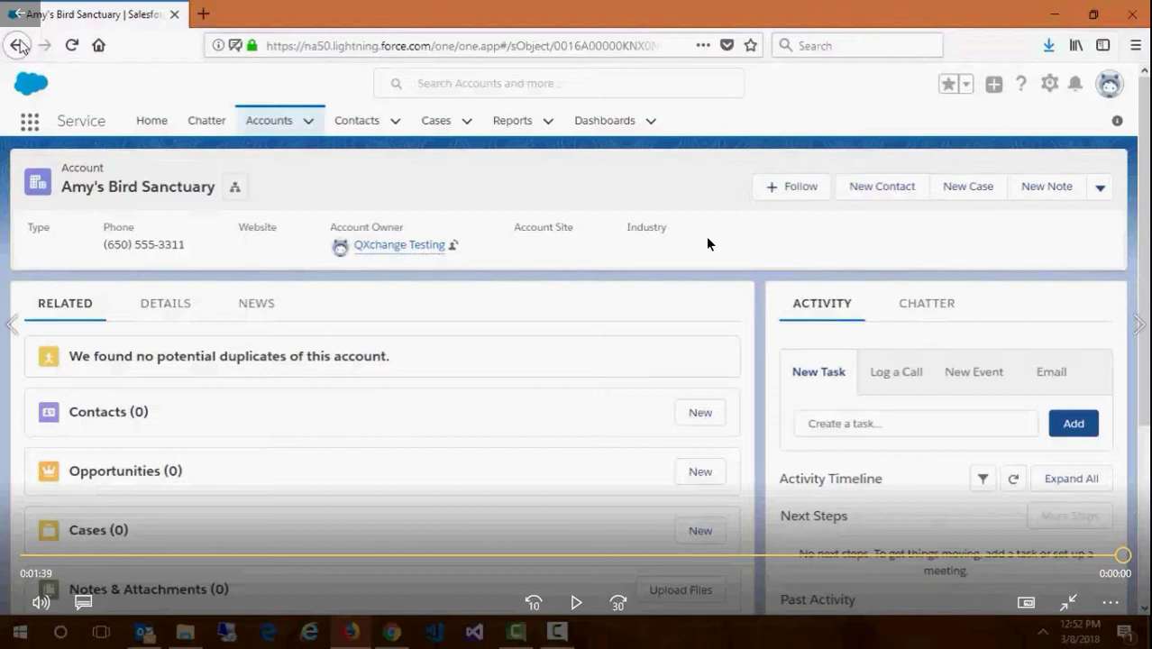
Step: Leave the finished QuickBooks video and play the PDF Insurance Stmt Import to QCommission video
{"action": "key", "text": "alt+Tab"}
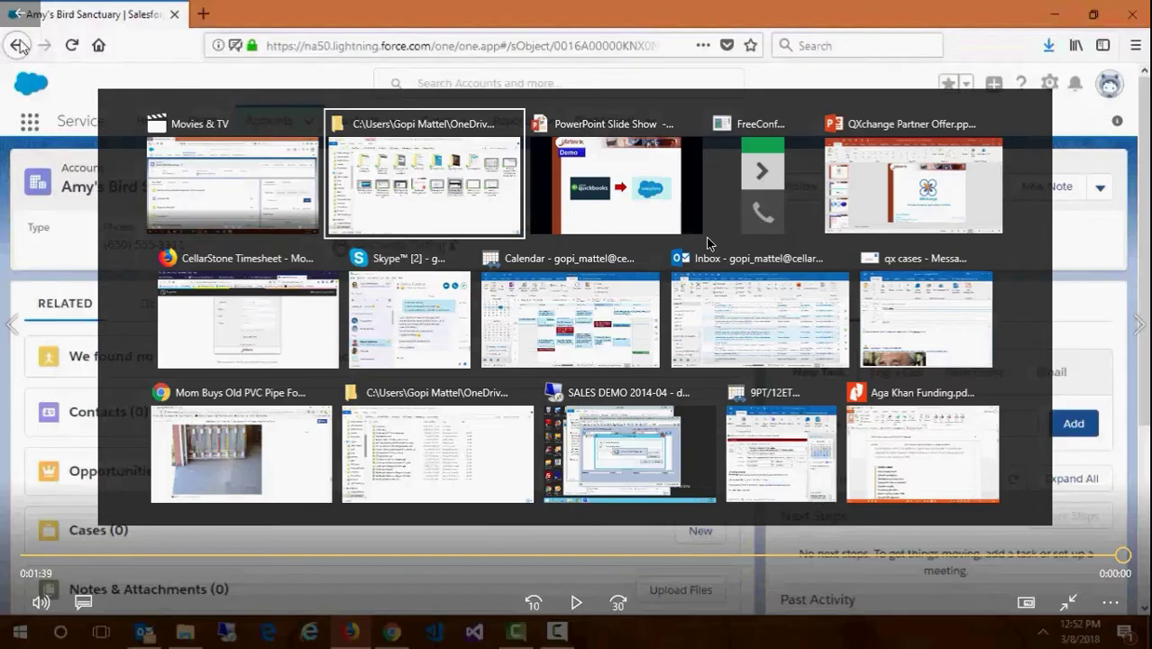
{"action": "key", "text": "Escape"}
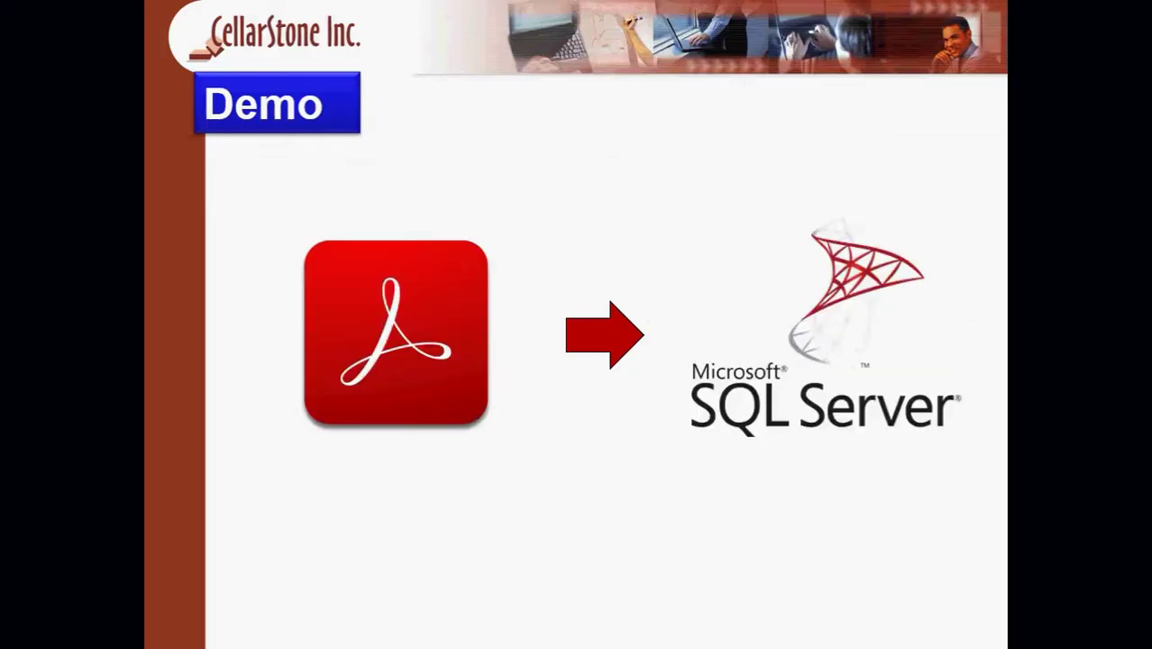
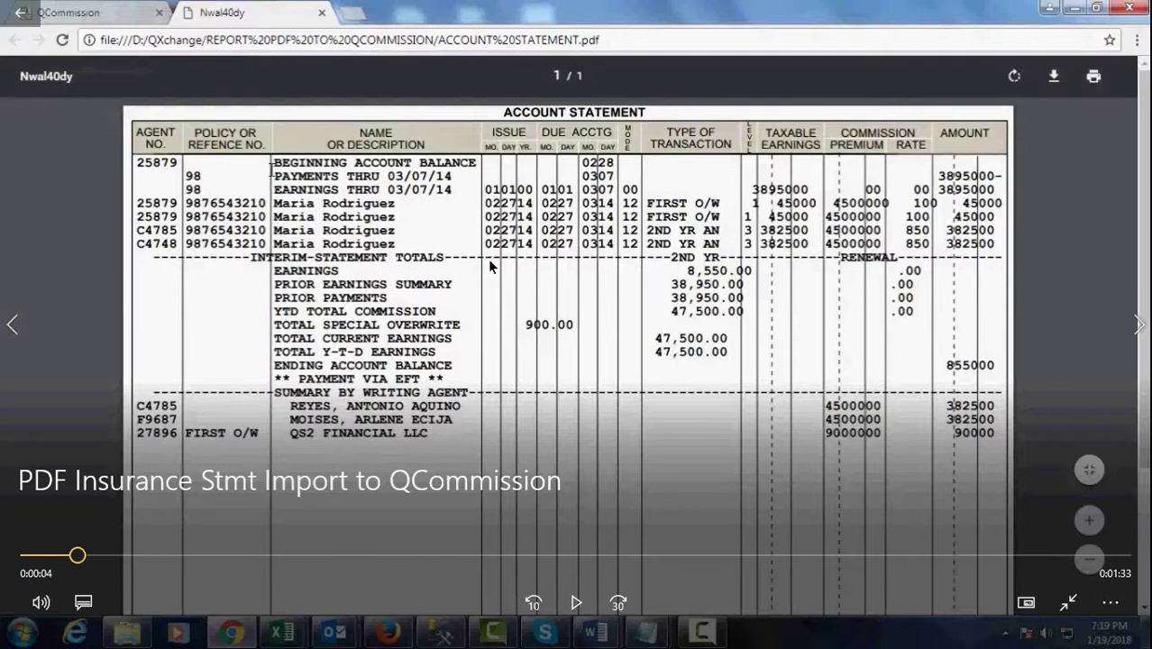
{"action": "left_click", "coordinate": [577, 604]}
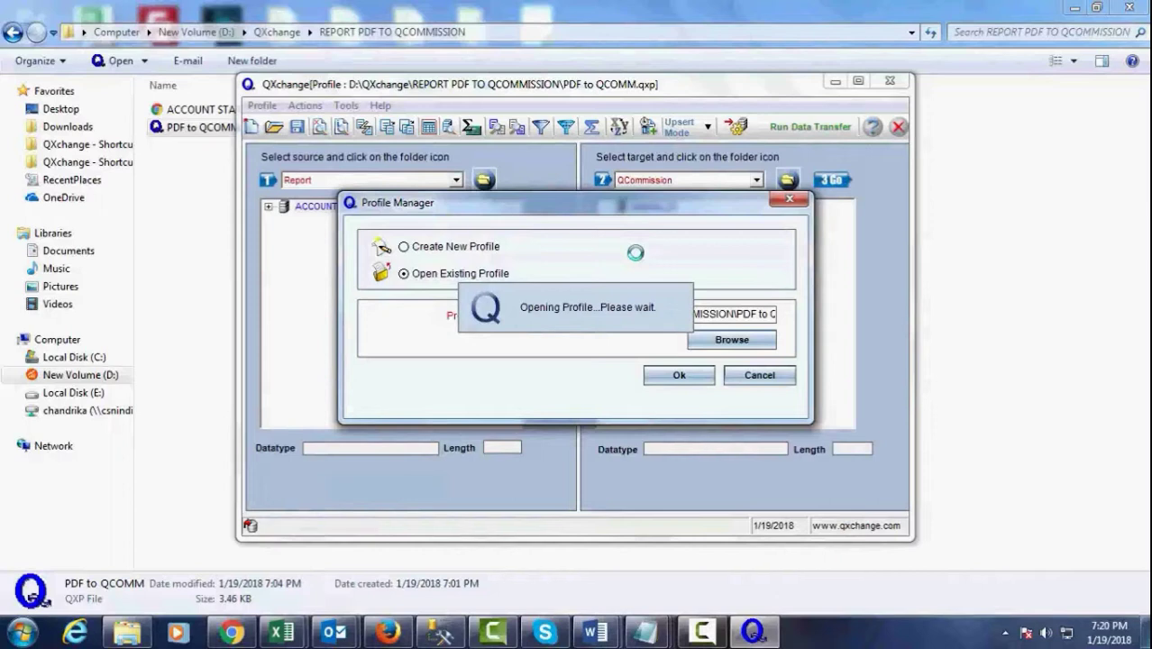
Step: Maximize the QXchange window, showing the Qcomm_21 target tables and the fields of the ACCOUNT STATEMENT source's DataSet
{"action": "left_click", "coordinate": [857, 81]}
{"action": "left_click", "coordinate": [604, 129]}
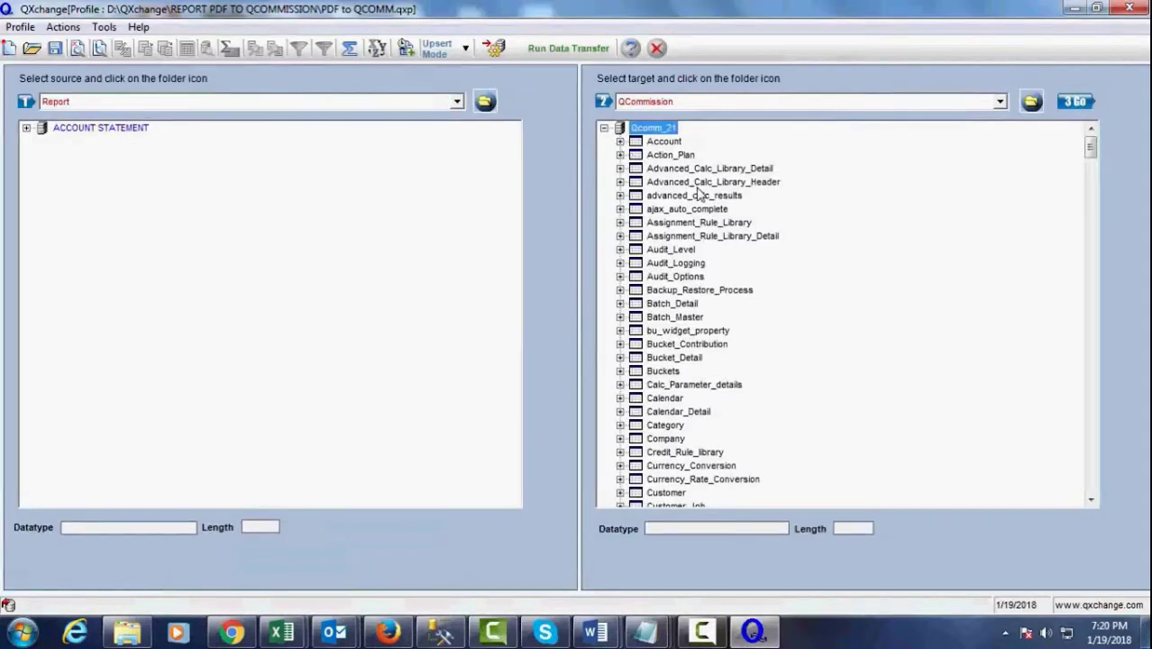
{"action": "left_click", "coordinate": [708, 223]}
{"action": "left_click", "coordinate": [26, 128]}
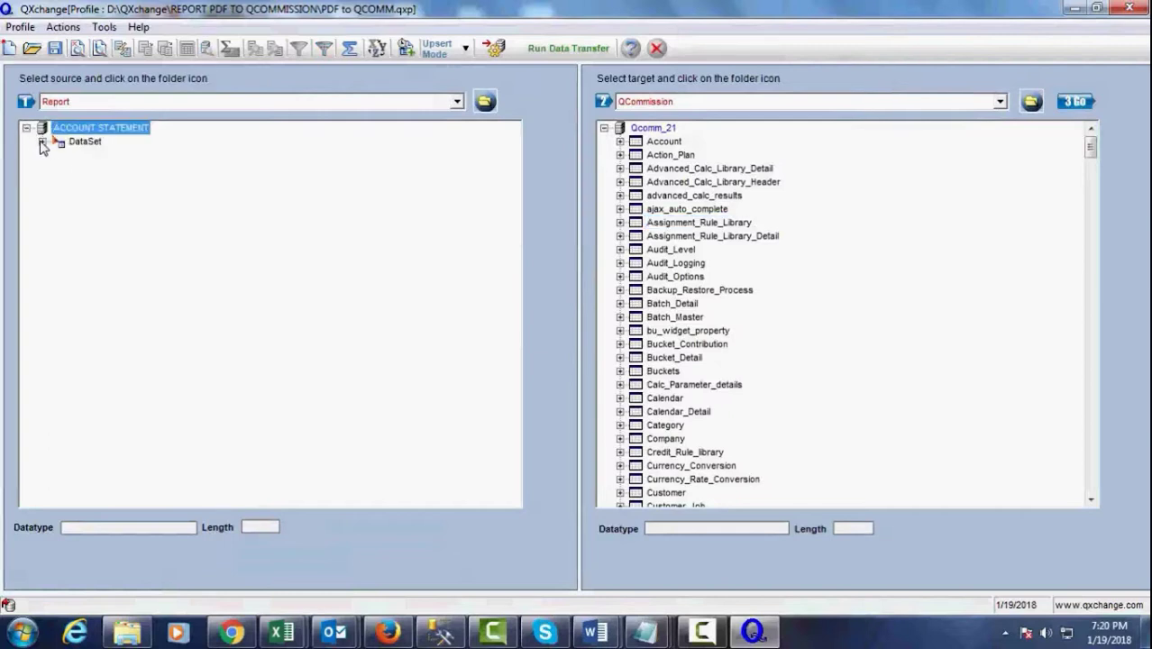
{"action": "left_click", "coordinate": [42, 141]}
Step: Locate the Transaction_Detail table in the QCommission target and inspect its records before the transfer
{"action": "left_click", "coordinate": [667, 250]}
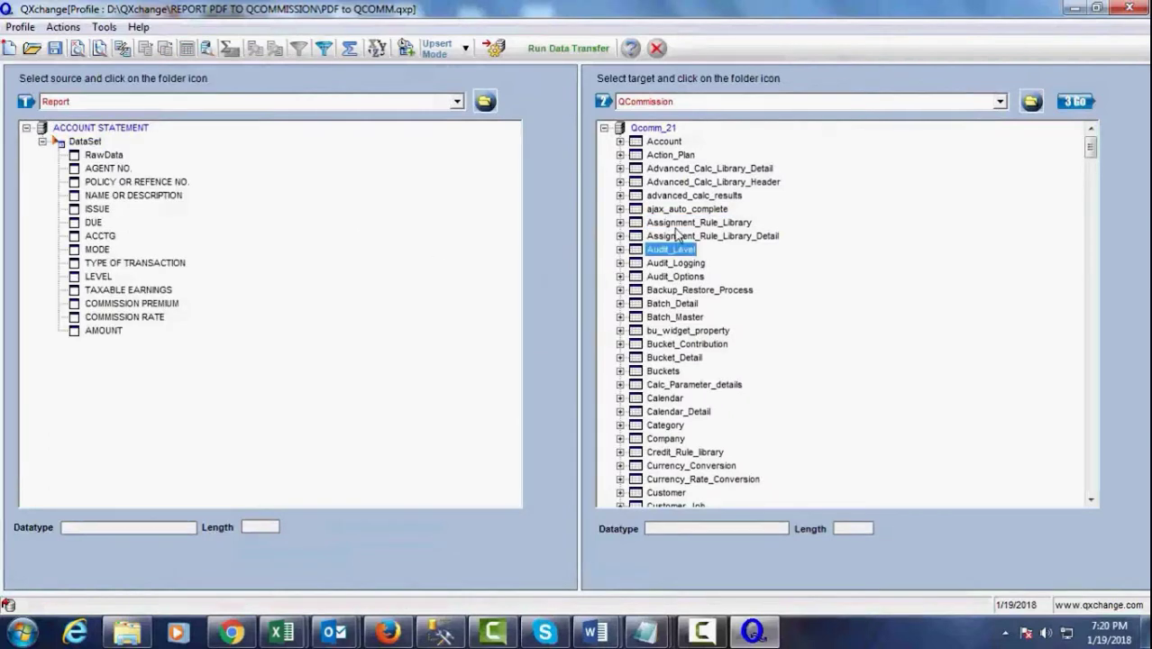
{"action": "type", "text": "tr"}
{"action": "key", "text": "Down"}
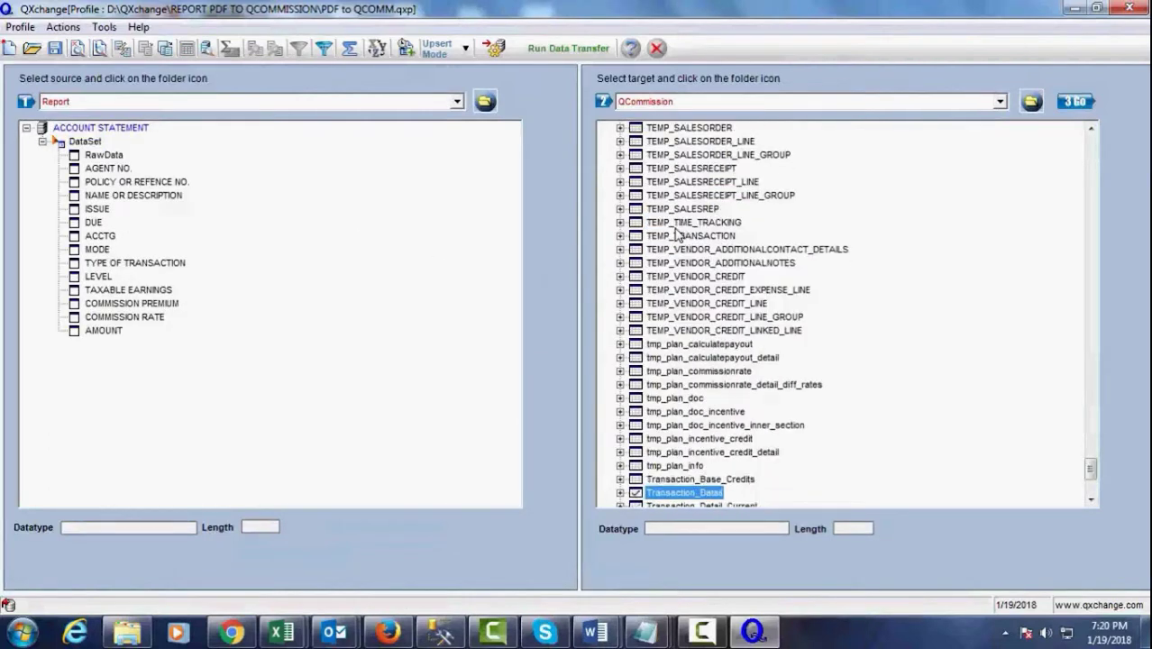
{"action": "scroll", "coordinate": [694, 297], "scroll_direction": "down", "scroll_amount": 5}
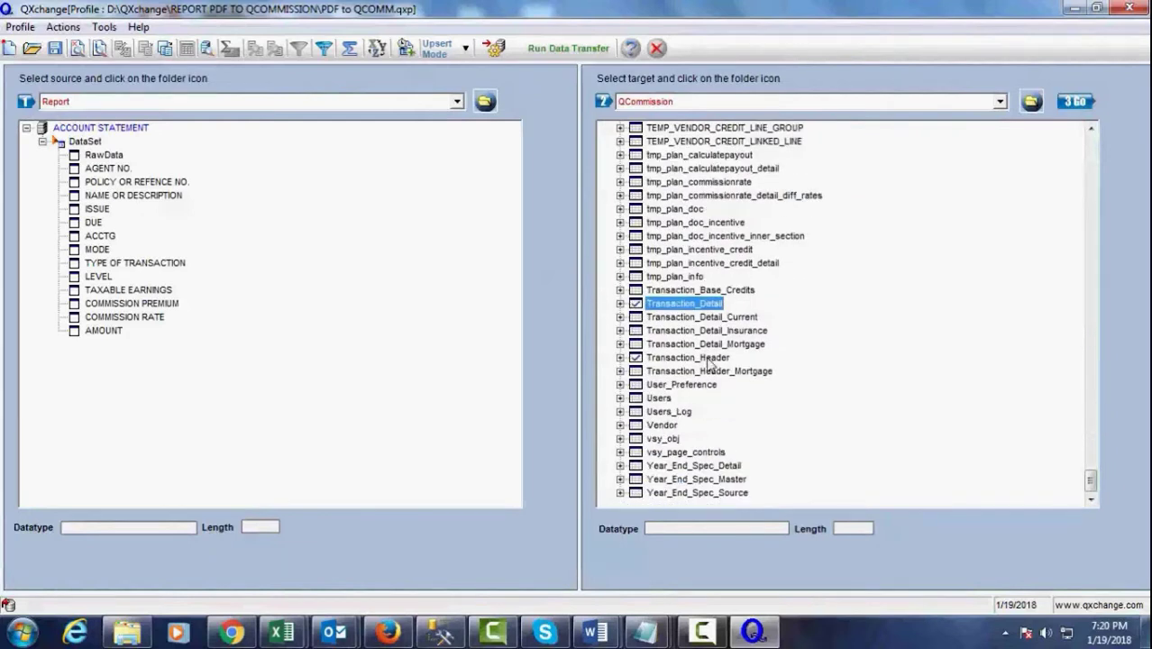
{"action": "double_click", "coordinate": [709, 363]}
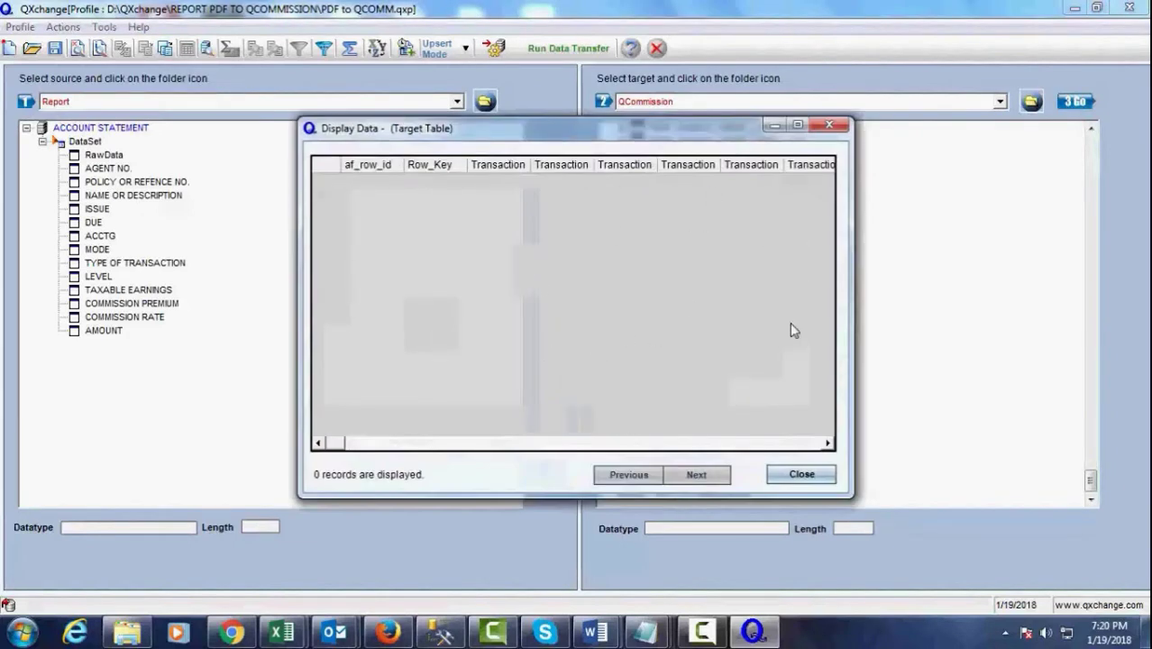
{"action": "left_click", "coordinate": [800, 474]}
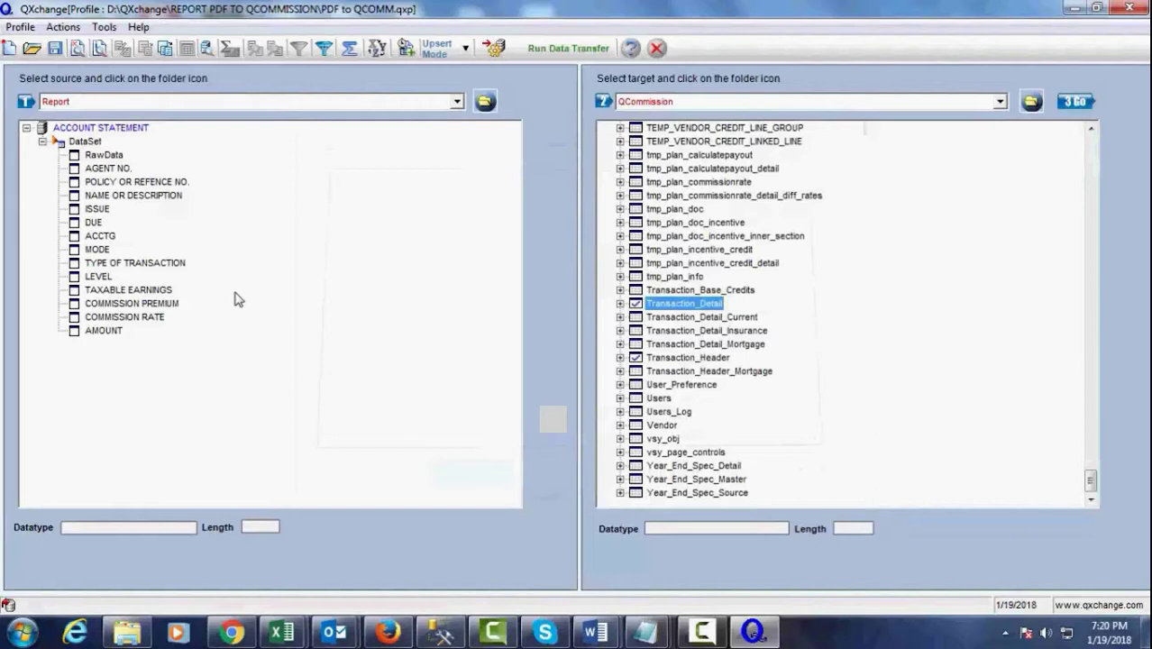
Step: Display the records of the ACCOUNT STATEMENT source's DataSet and close the data view
{"action": "left_click", "coordinate": [104, 155]}
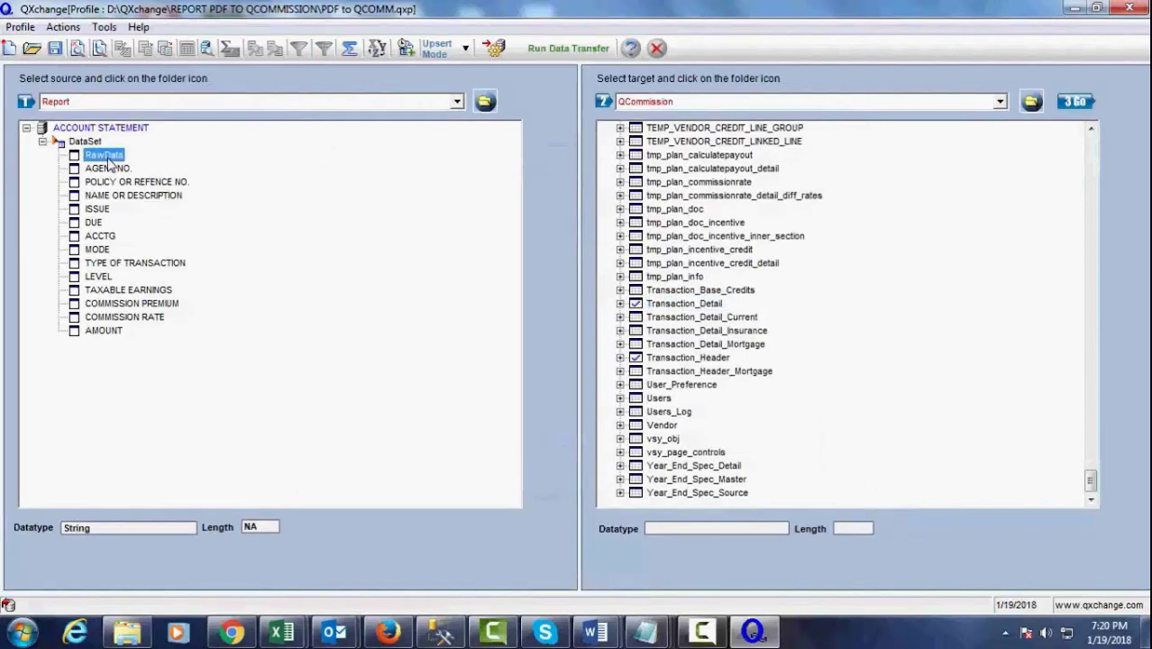
{"action": "double_click", "coordinate": [106, 157]}
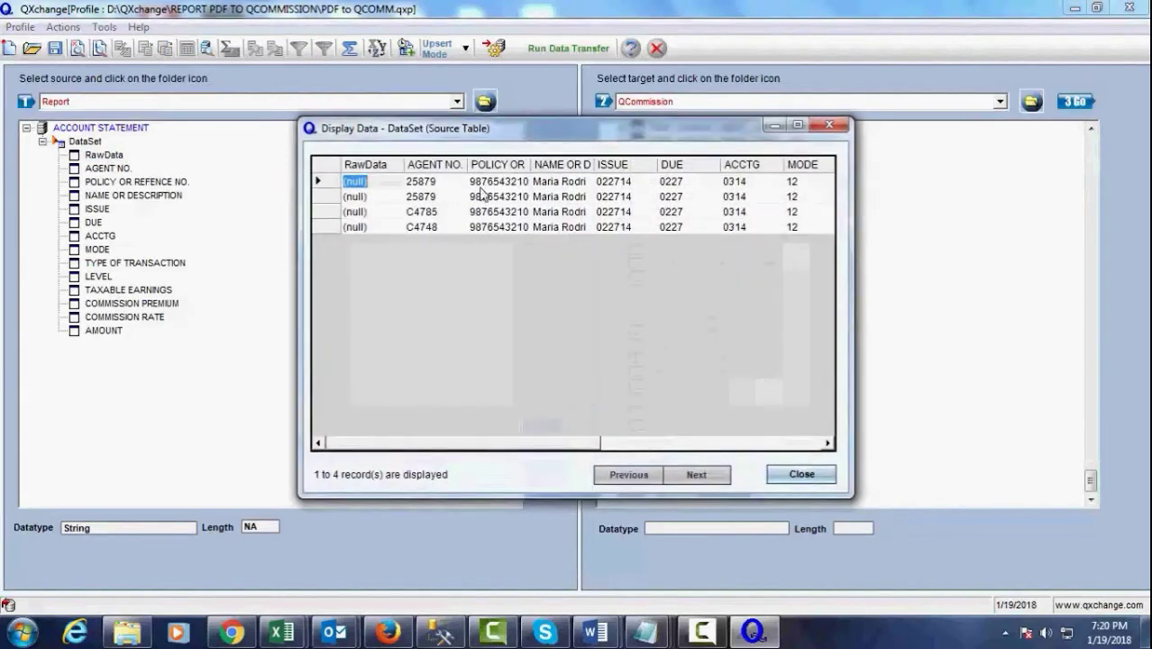
{"action": "left_click", "coordinate": [801, 474]}
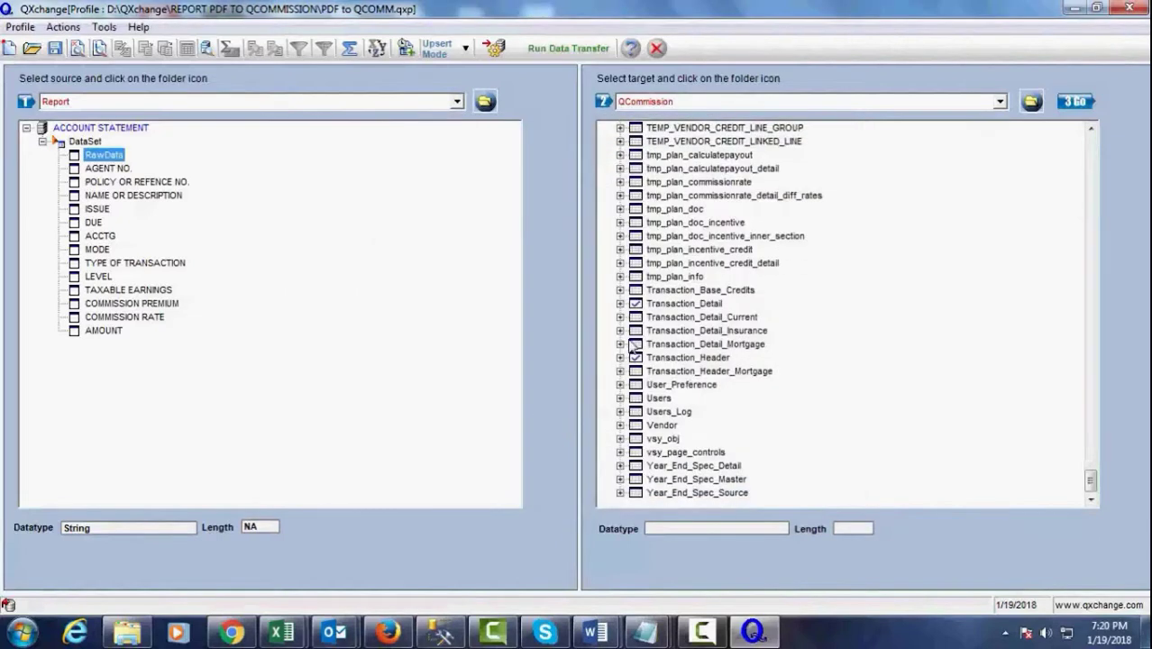
Step: Run the data transfer from the Report source to QCommission and check the Transaction_Detail records in the target
{"action": "left_click", "coordinate": [552, 49]}
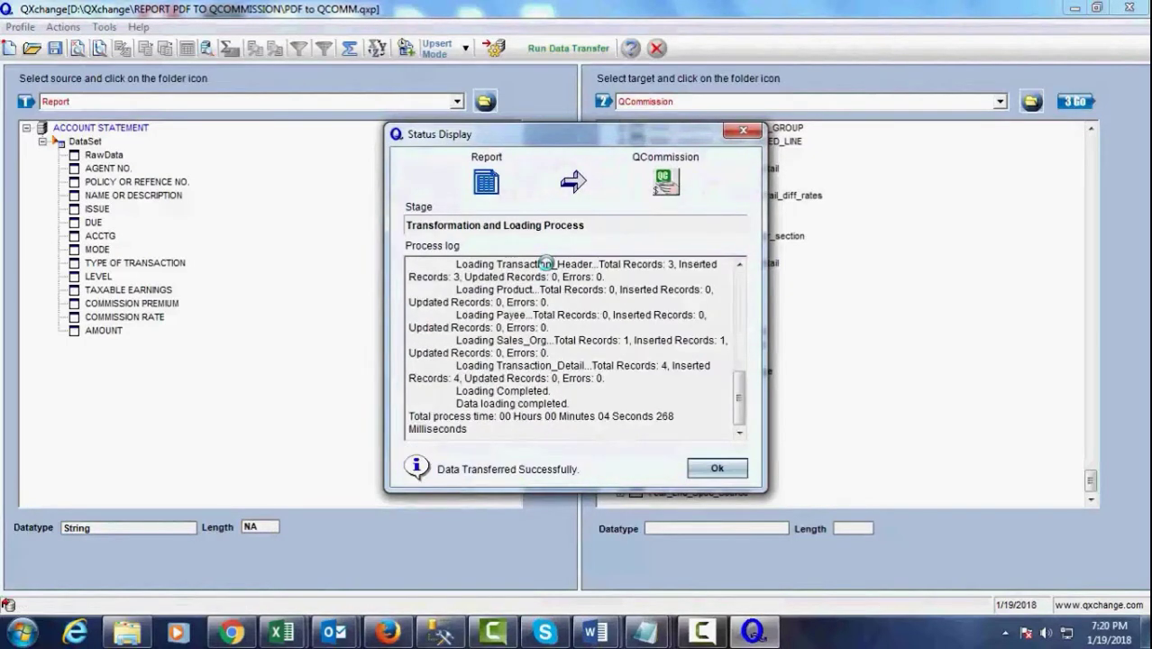
{"action": "left_click", "coordinate": [716, 471]}
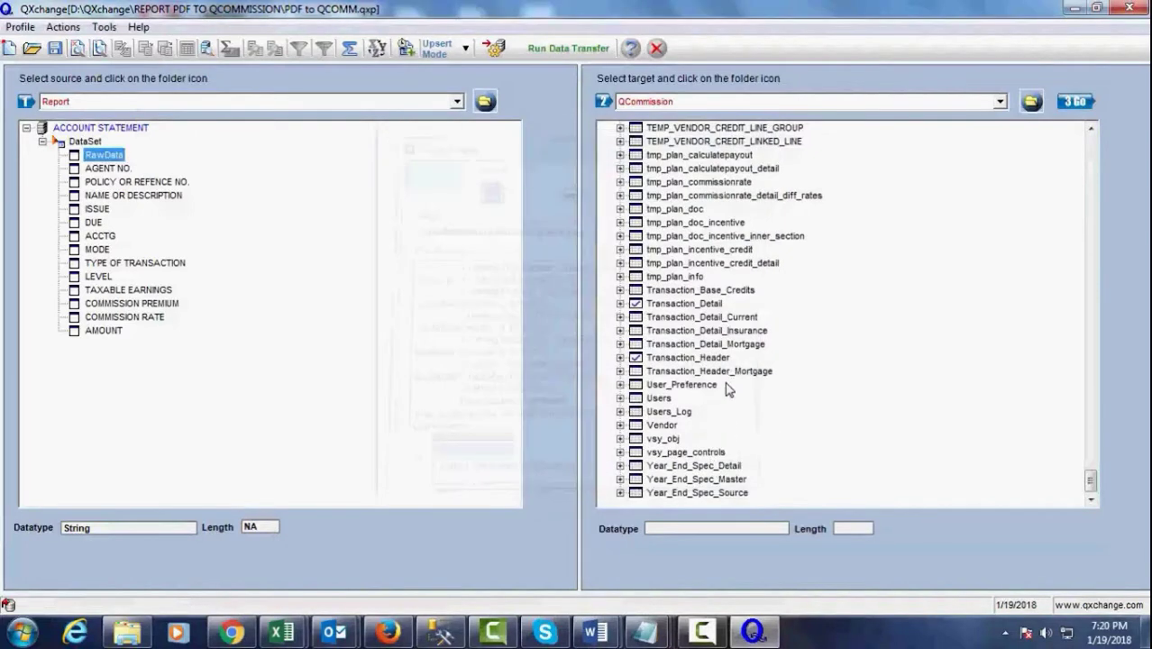
{"action": "left_click", "coordinate": [712, 307]}
{"action": "double_click", "coordinate": [714, 309]}
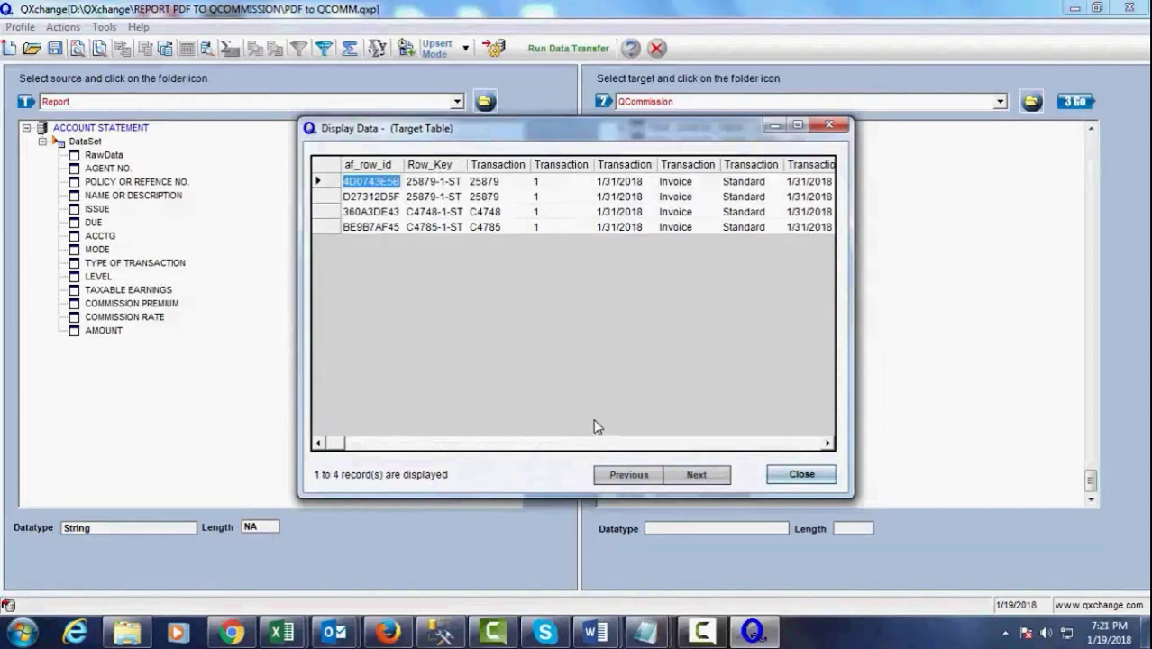
{"action": "left_click", "coordinate": [798, 474]}
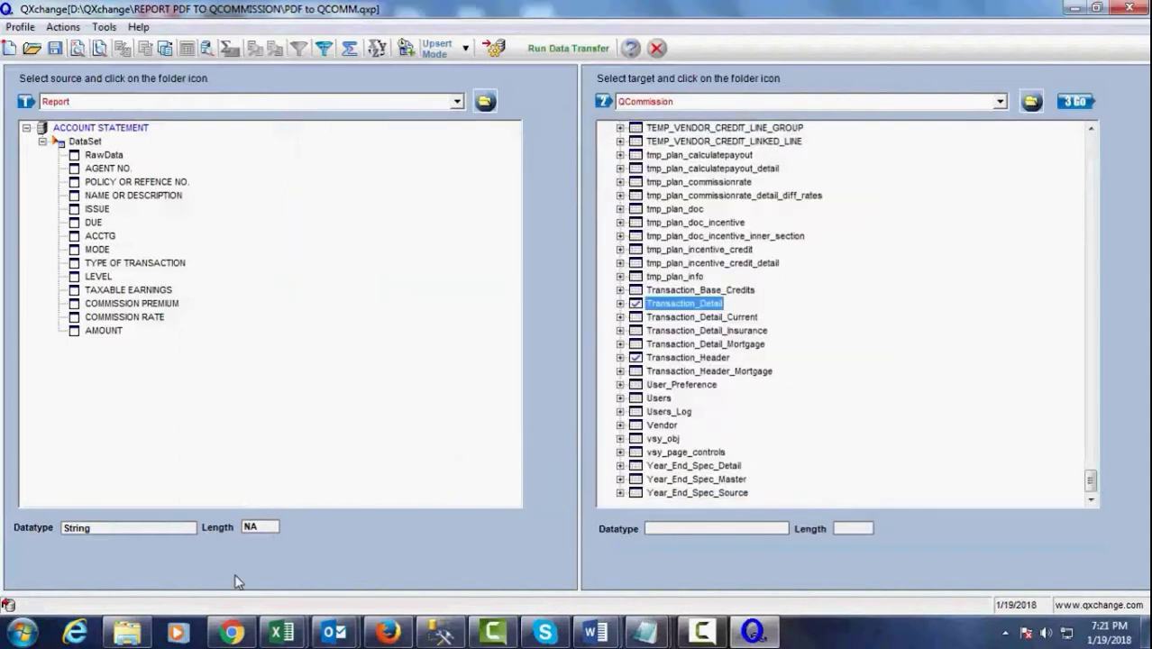
Step: Switch to Chrome, open QCommission's Transaction page and compare the transferred records with the ACCOUNT STATEMENT PDF
{"action": "left_click", "coordinate": [231, 632]}
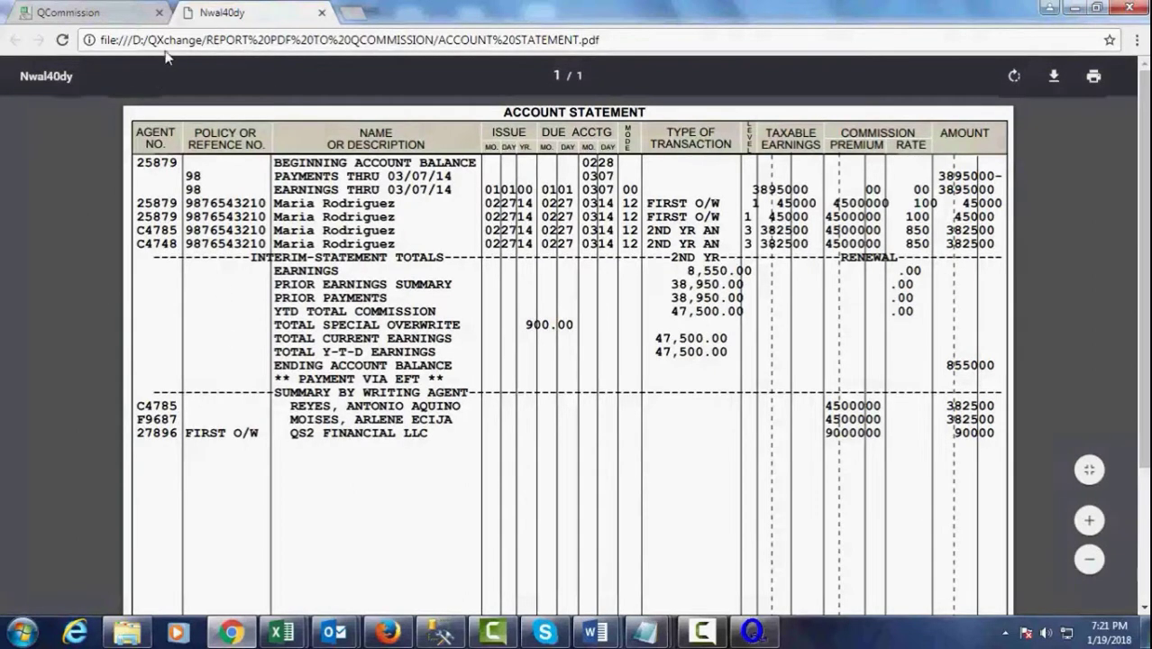
{"action": "left_click", "coordinate": [121, 13]}
{"action": "left_click", "coordinate": [85, 194]}
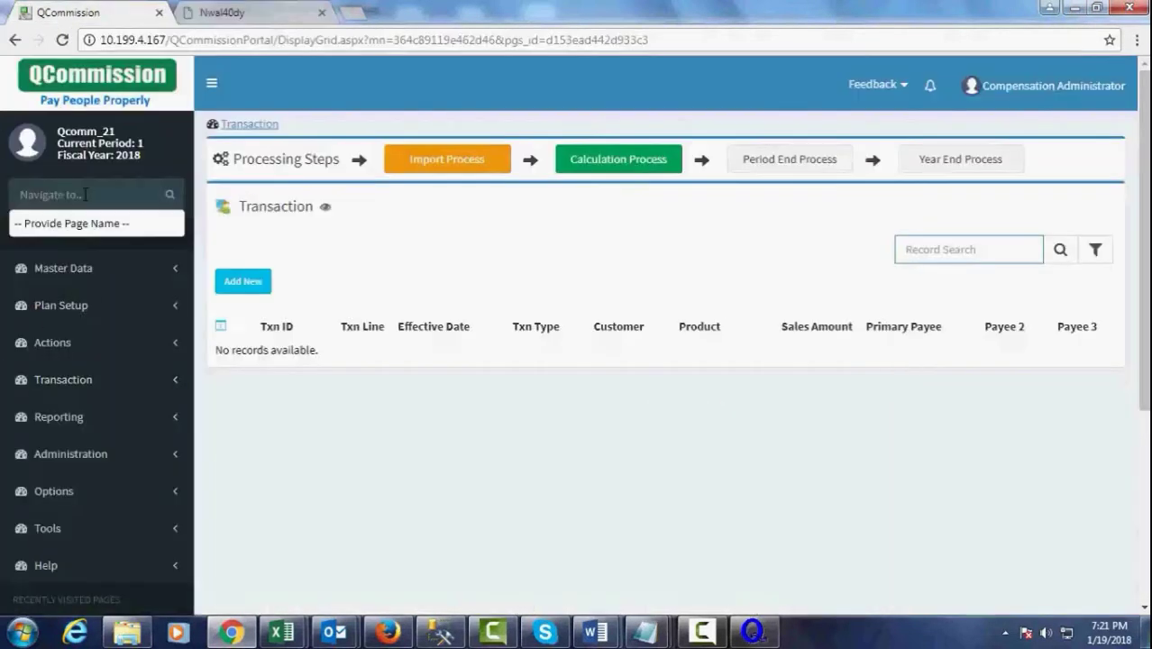
{"action": "type", "text": "TRANSA"}
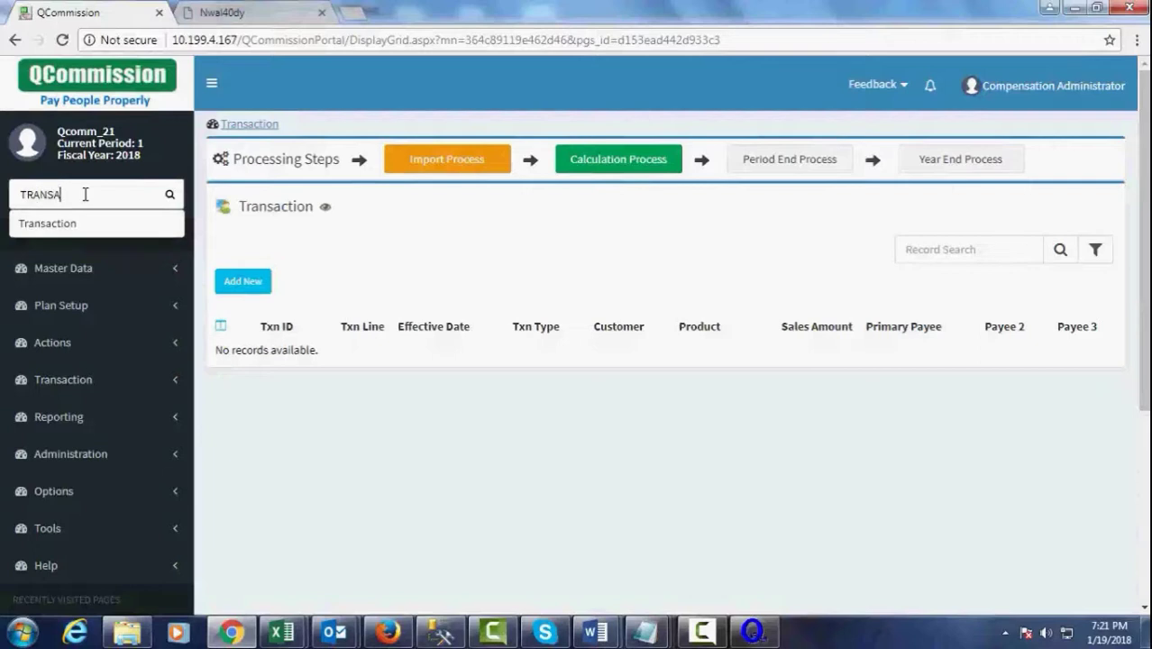
{"action": "left_click", "coordinate": [59, 222]}
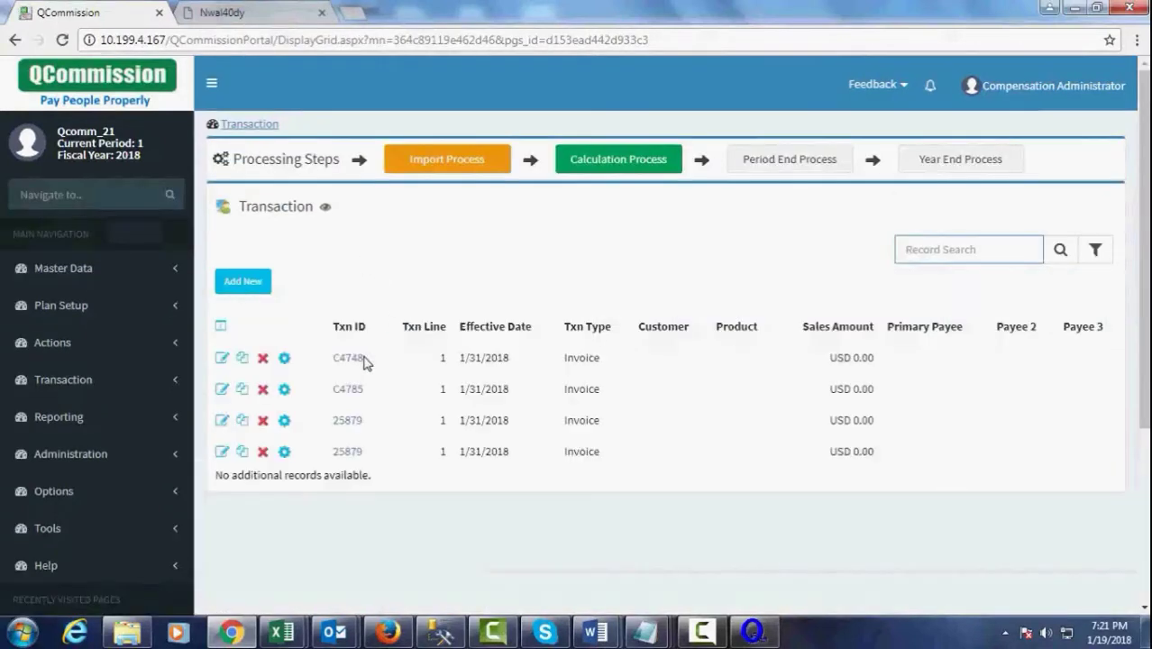
{"action": "left_click", "coordinate": [238, 13]}
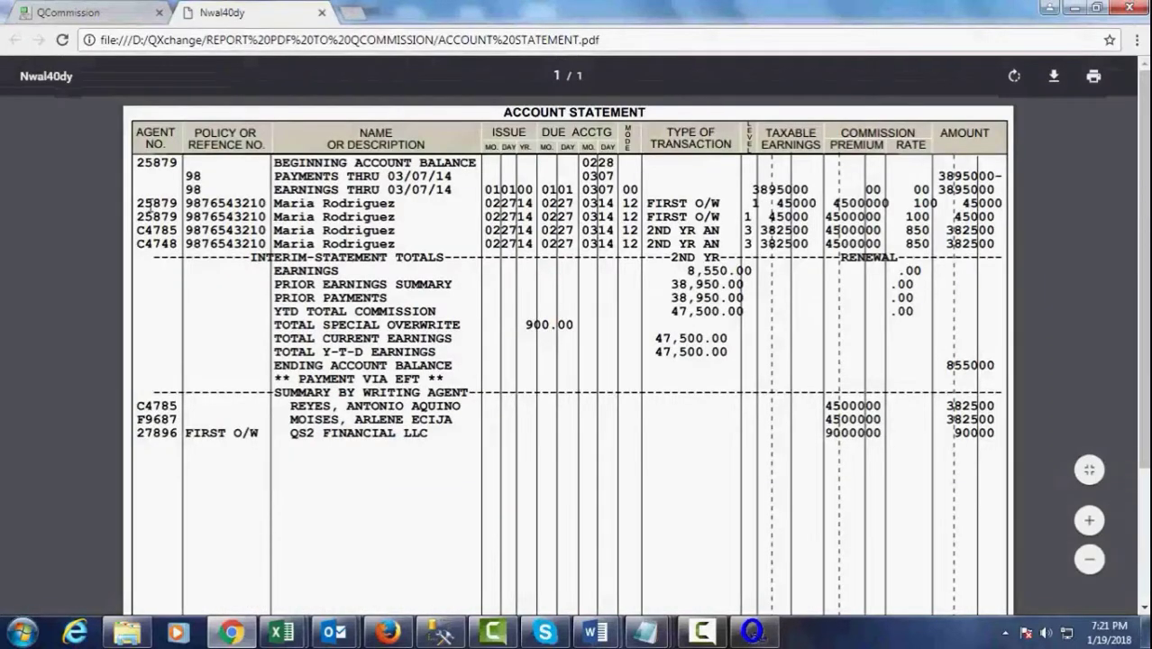
{"action": "left_click", "coordinate": [104, 13]}
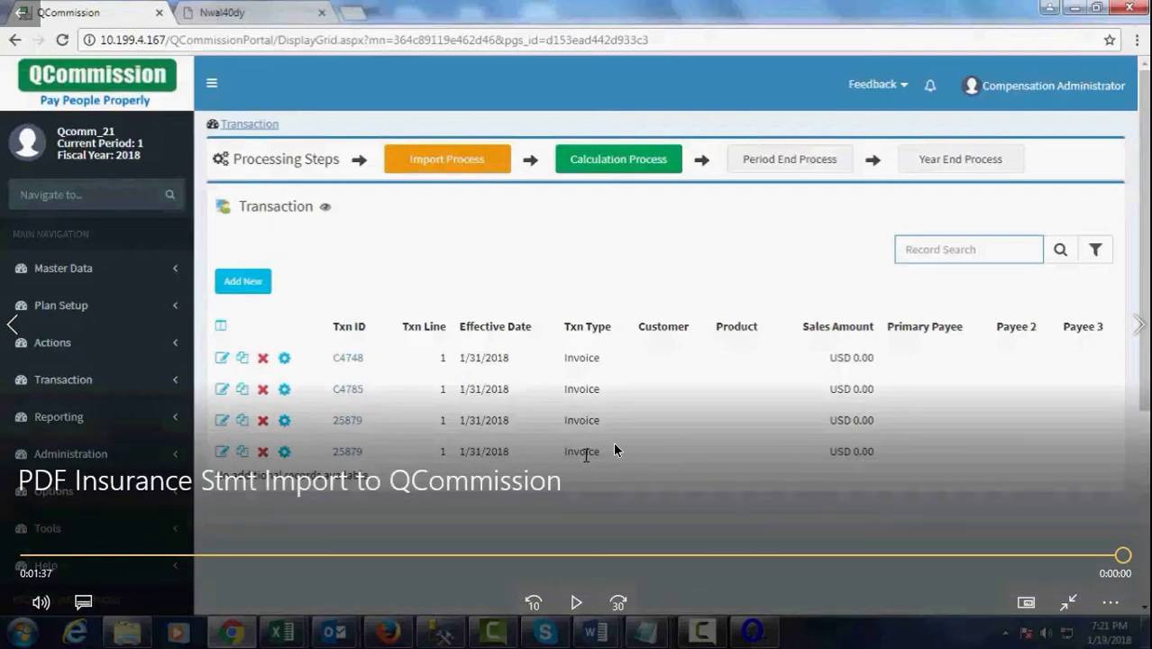
Step: Return to the slideshow, advance to the next Demo slide, and play QXchange_ErrorRecycle.mp4 from the Demo_Videos folder
{"action": "key", "text": "alt+Tab"}
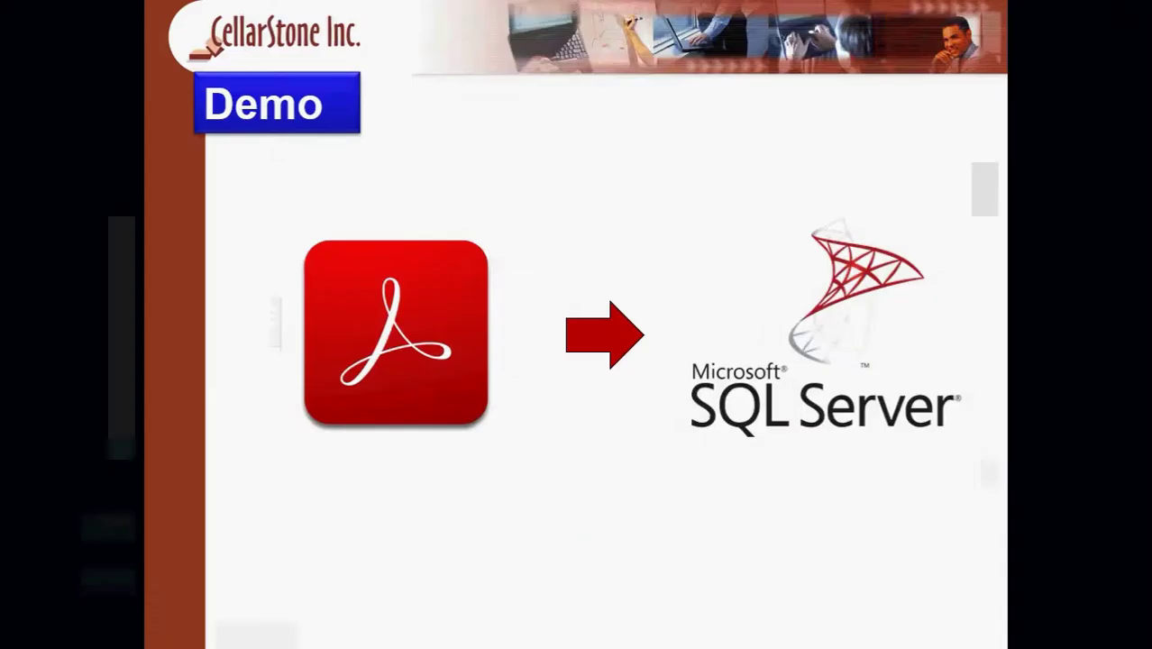
{"action": "key", "text": "Right"}
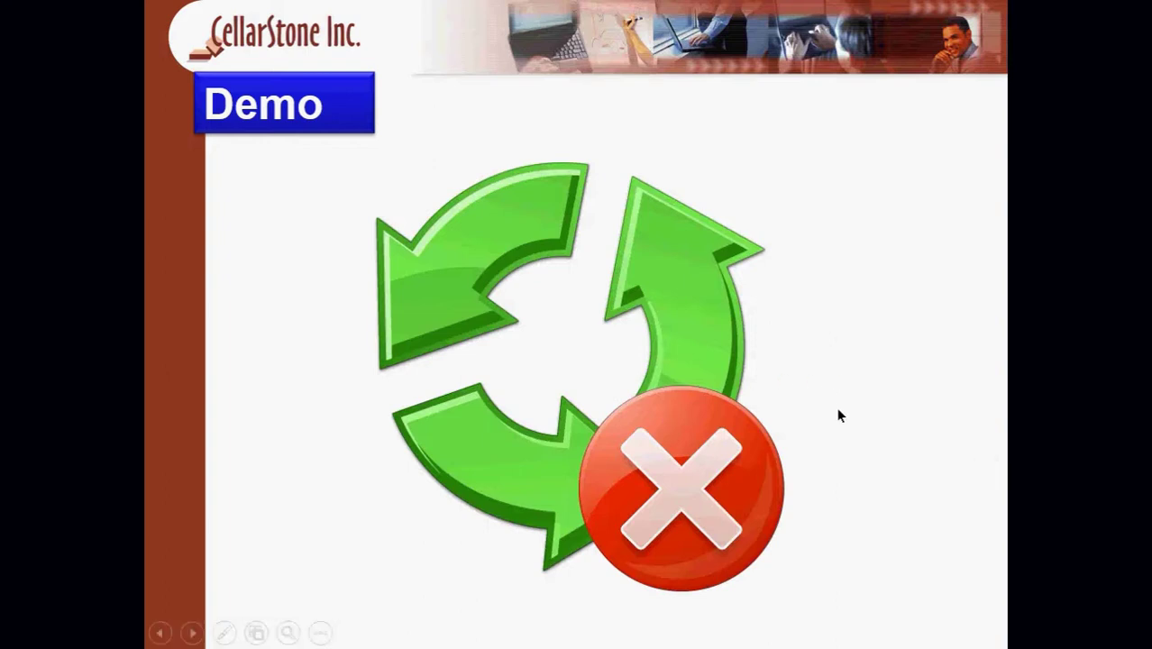
{"action": "key", "text": "alt+Tab"}
{"action": "key", "text": "alt+Tab"}
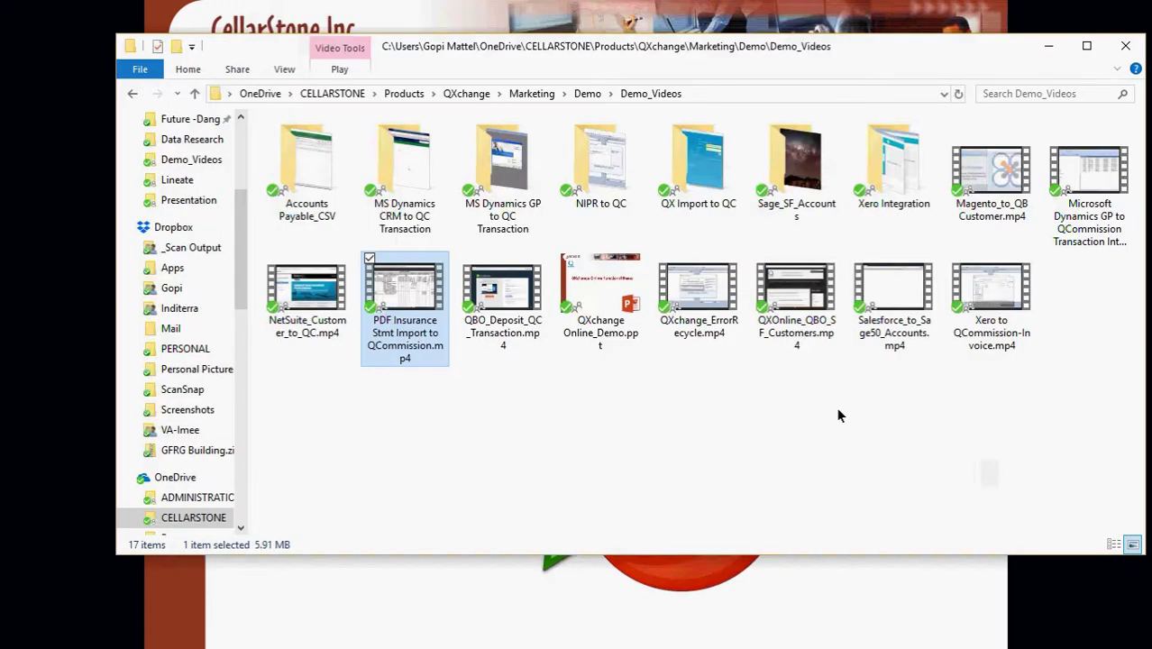
{"action": "left_click", "coordinate": [673, 421]}
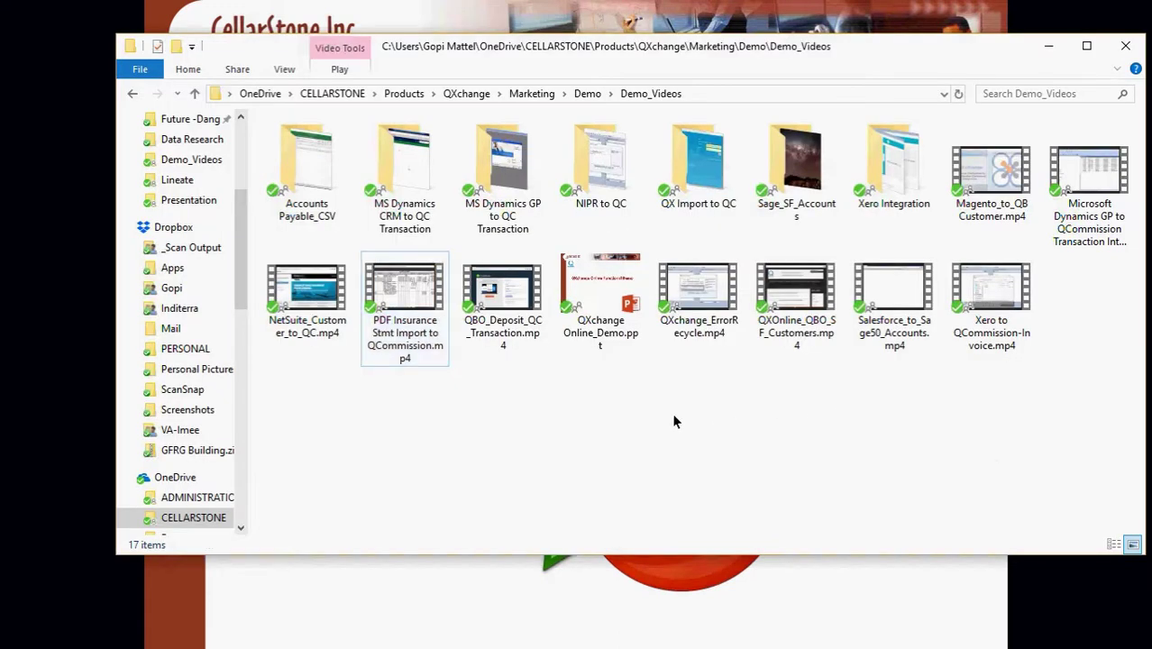
{"action": "double_click", "coordinate": [695, 312]}
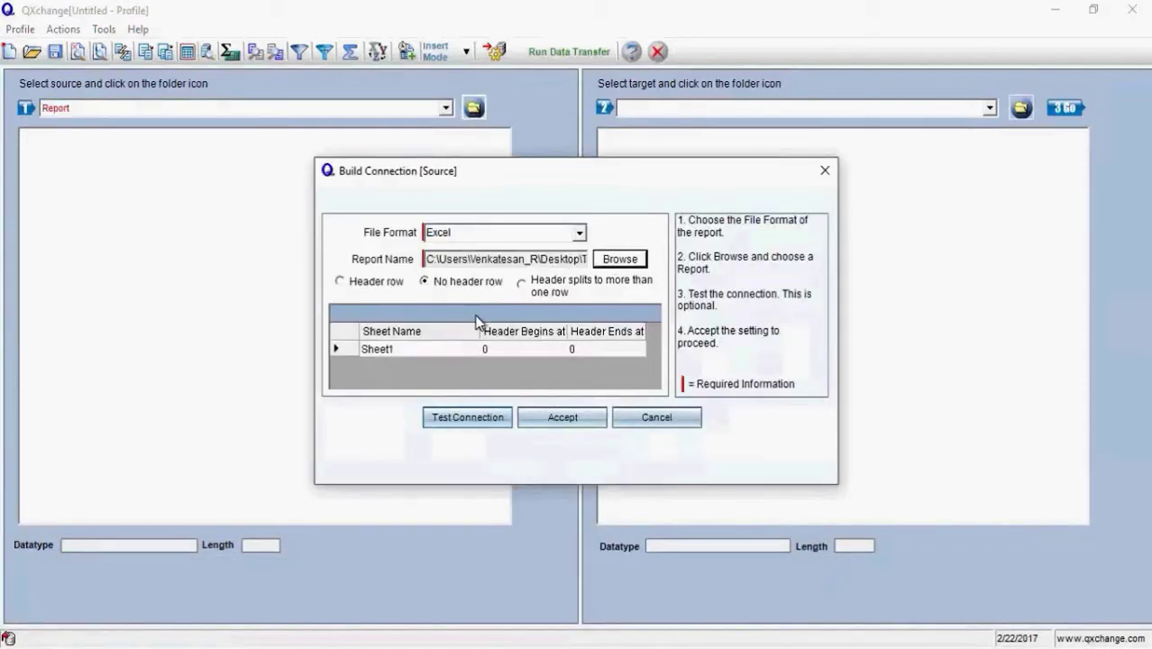
Step: Test and accept the Excel source connection with a header row, and expand Transactions to show the Sheet1$ columns
{"action": "left_click", "coordinate": [463, 420]}
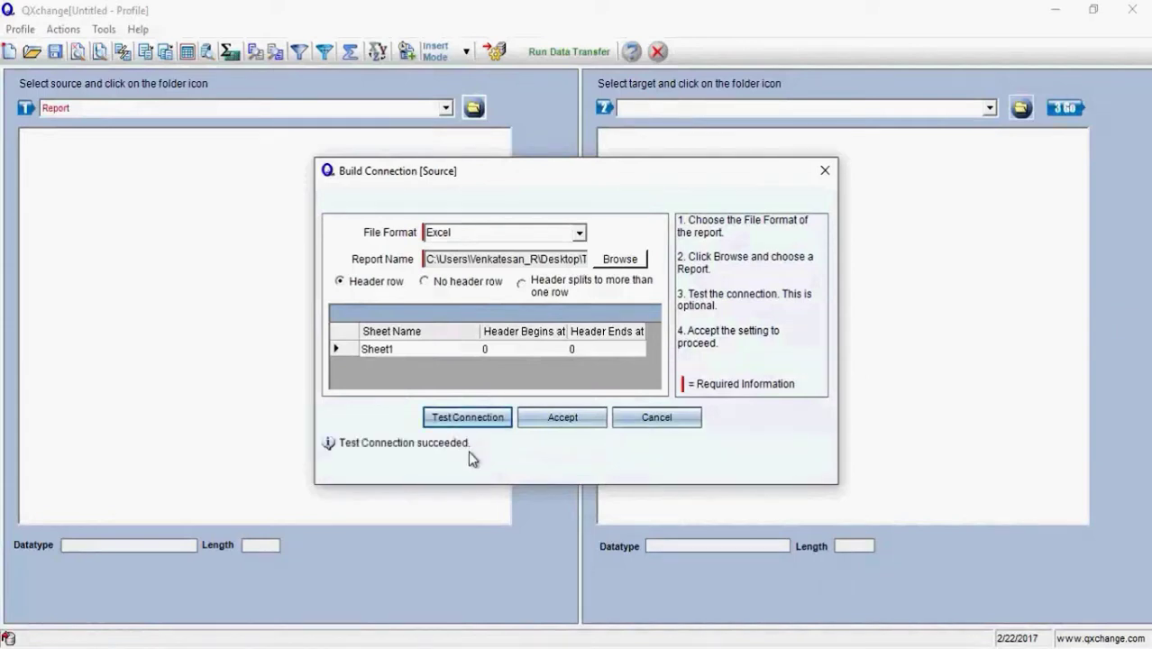
{"action": "left_click", "coordinate": [548, 418]}
{"action": "left_click", "coordinate": [26, 136]}
{"action": "left_click", "coordinate": [42, 150]}
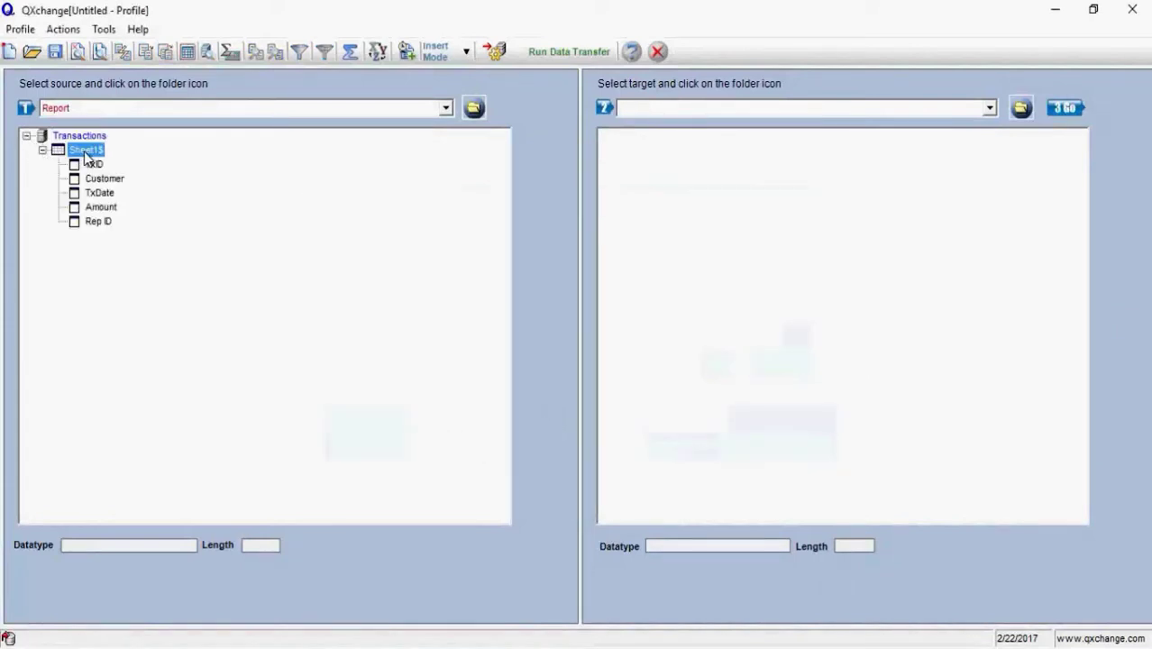
Step: Display the data of the Sheet1$ source sheet and of the Transaction_Detail target table, closing the data view
{"action": "right_click", "coordinate": [86, 149]}
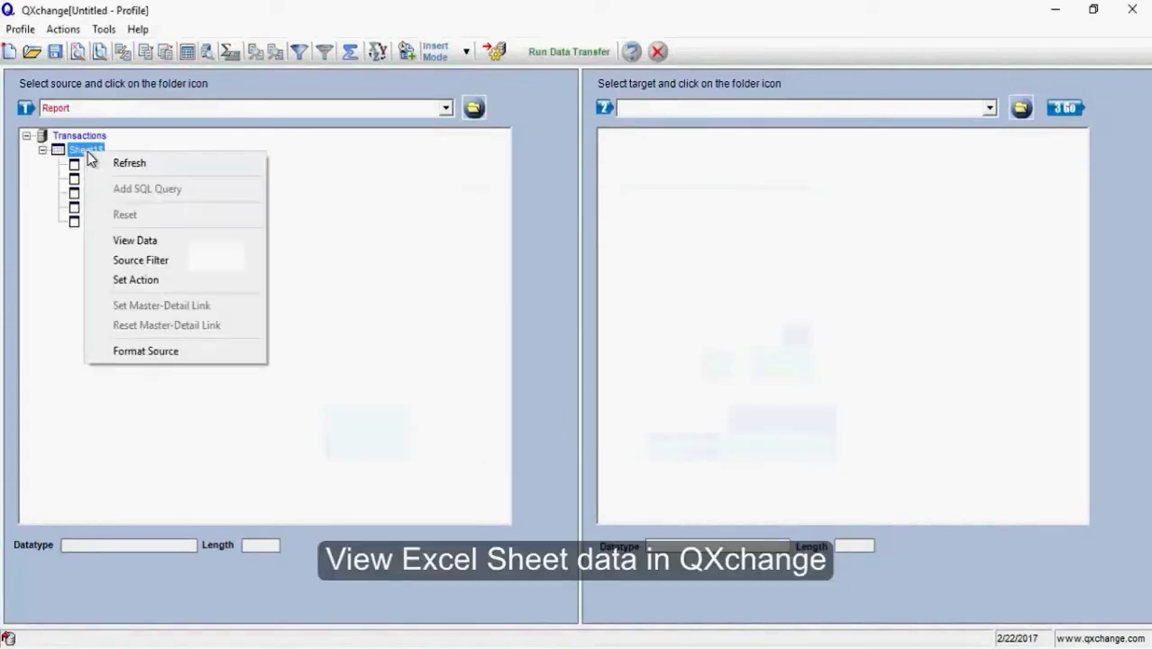
{"action": "left_click", "coordinate": [134, 240]}
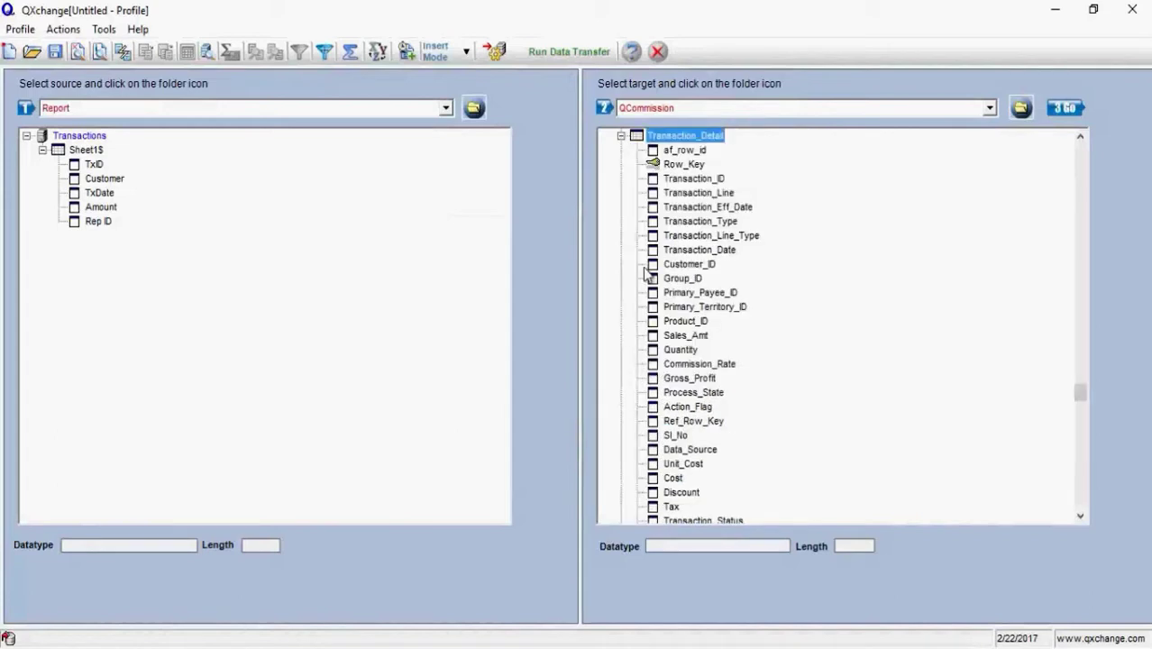
{"action": "right_click", "coordinate": [676, 144]}
{"action": "left_click", "coordinate": [682, 176]}
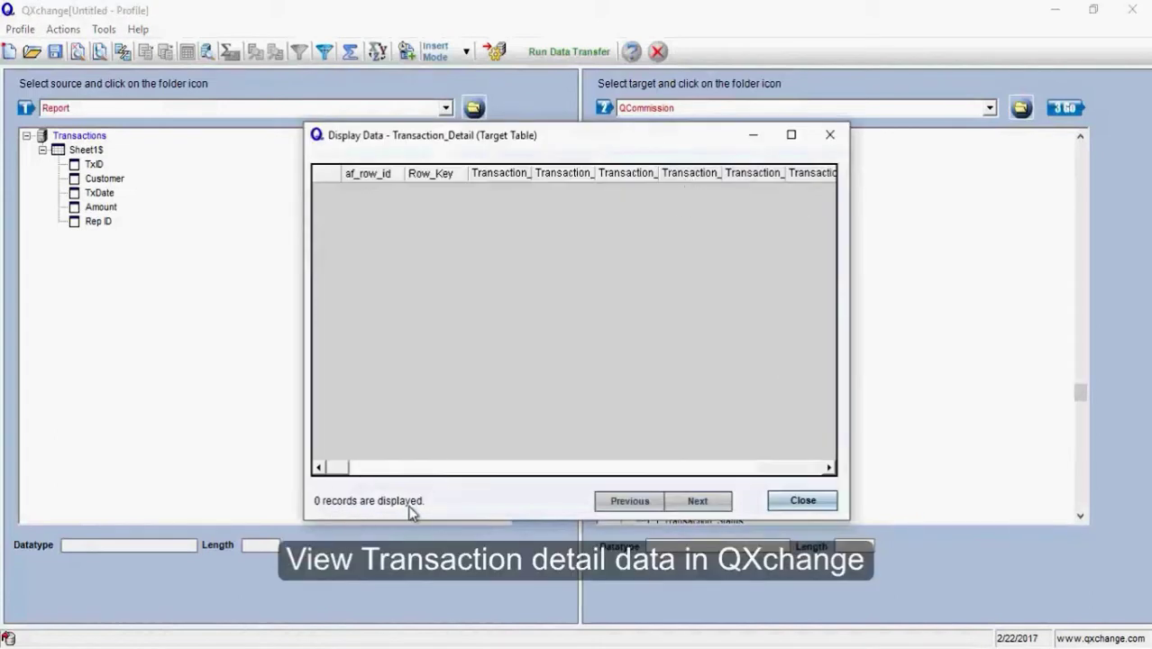
{"action": "left_click", "coordinate": [802, 500]}
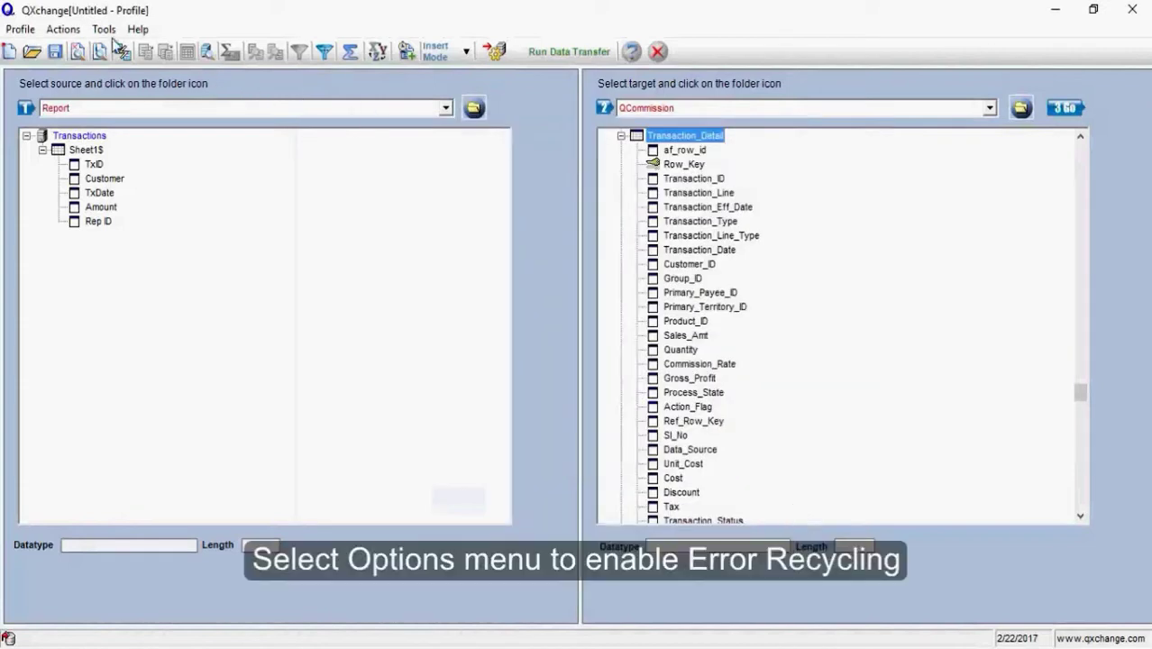
Step: Enable Error Recycling with error records displayed before loading and records skipped on Fatal, and save the options
{"action": "left_click", "coordinate": [63, 29]}
{"action": "left_click", "coordinate": [105, 75]}
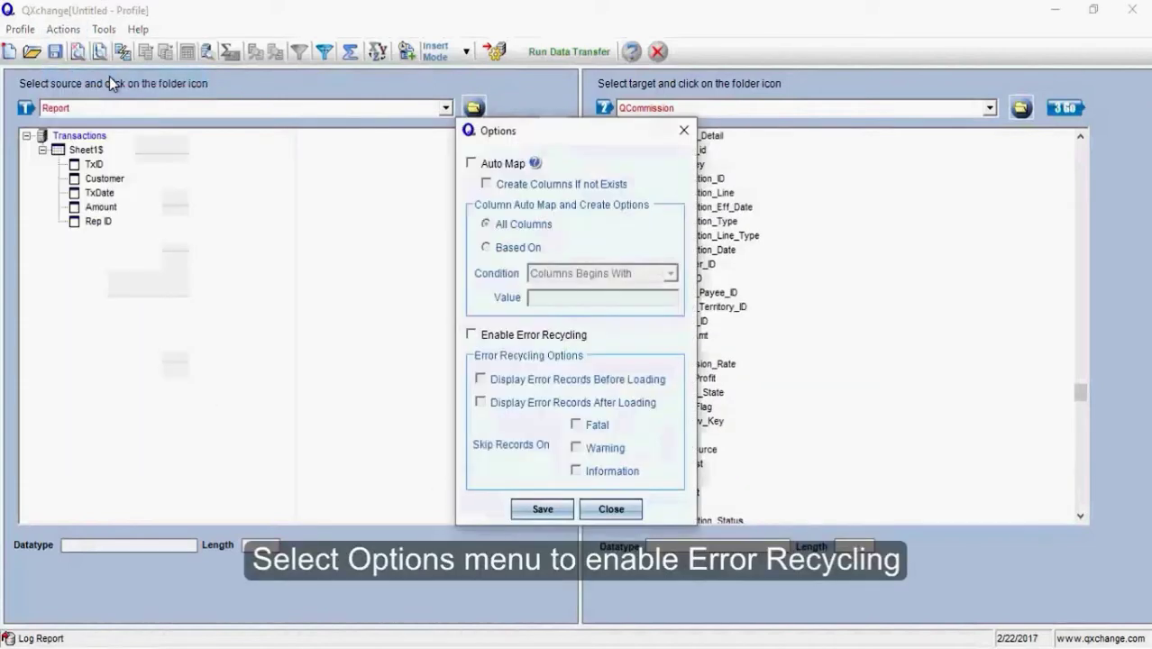
{"action": "left_click", "coordinate": [471, 335]}
{"action": "left_click", "coordinate": [481, 379]}
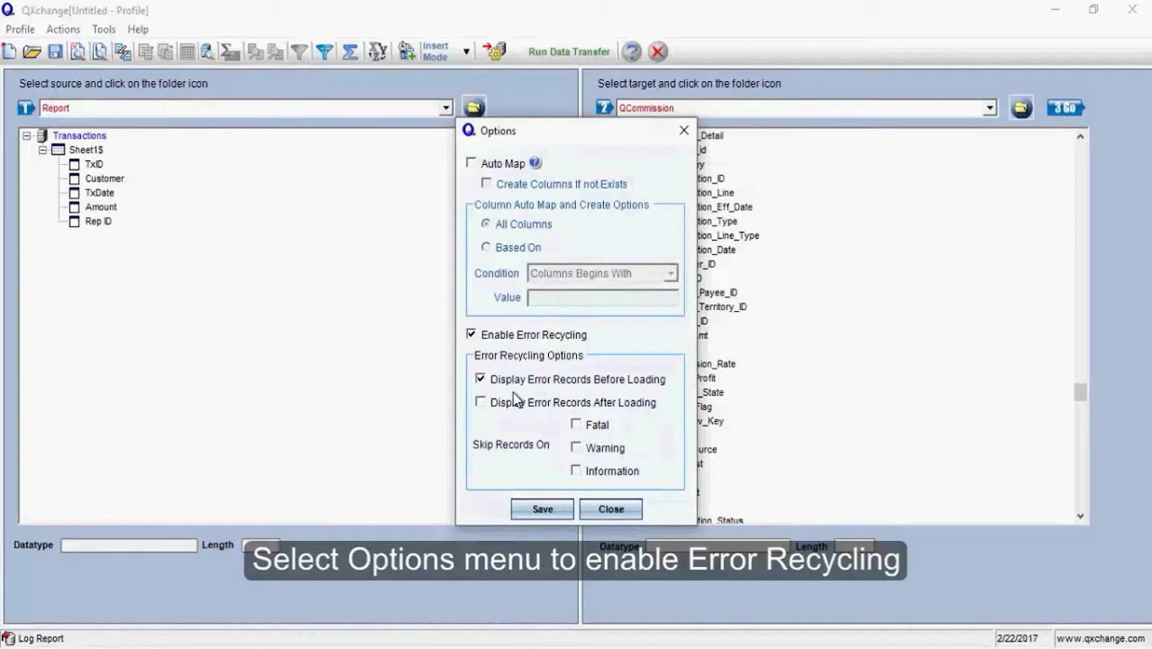
{"action": "left_click", "coordinate": [576, 424]}
{"action": "left_click", "coordinate": [541, 509]}
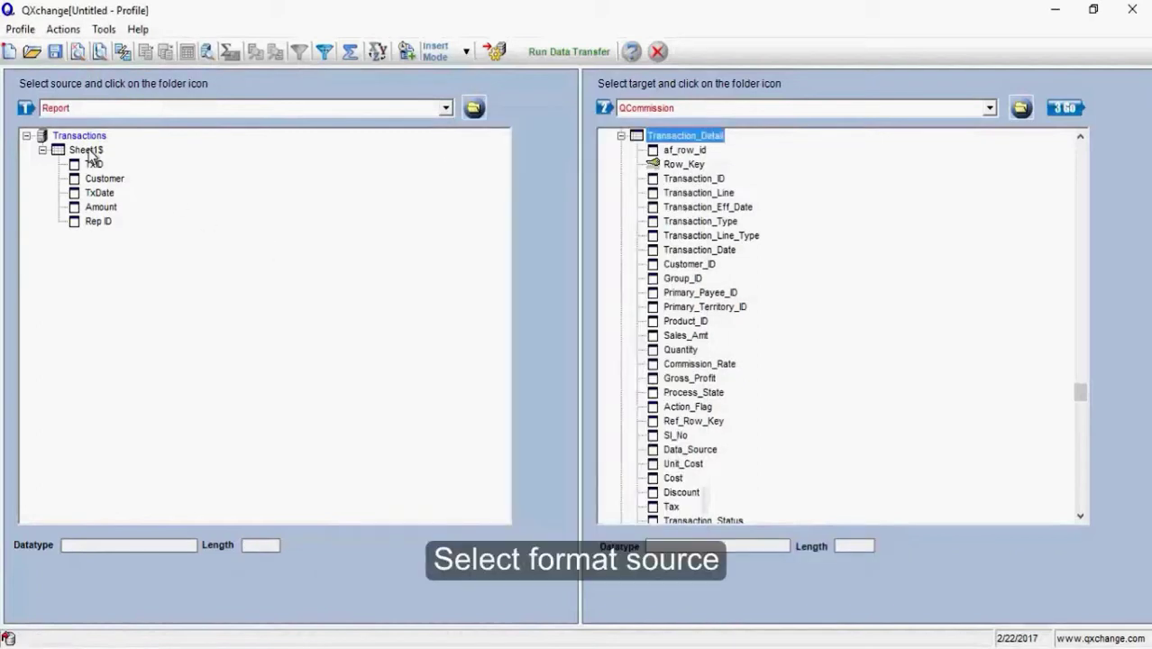
Step: Open Format Source for Sheet1$ and add a validation rule making the TxID column required
{"action": "left_click", "coordinate": [87, 149]}
{"action": "left_click", "coordinate": [133, 352]}
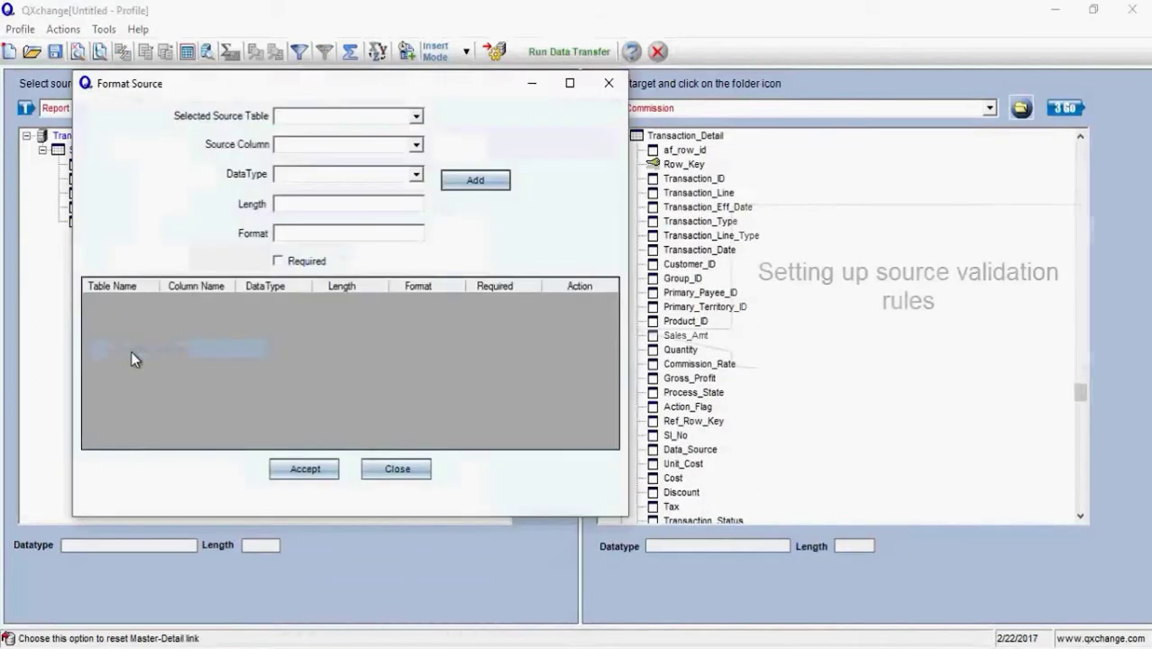
{"action": "left_click", "coordinate": [416, 116]}
{"action": "left_click", "coordinate": [412, 144]}
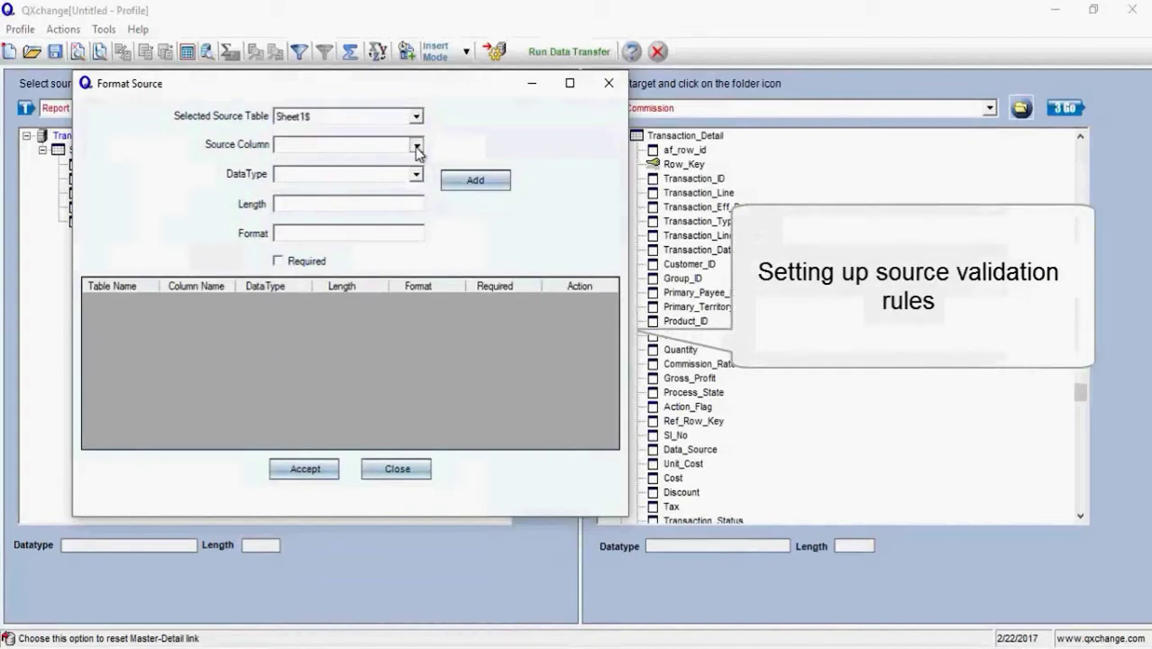
{"action": "left_click", "coordinate": [302, 157]}
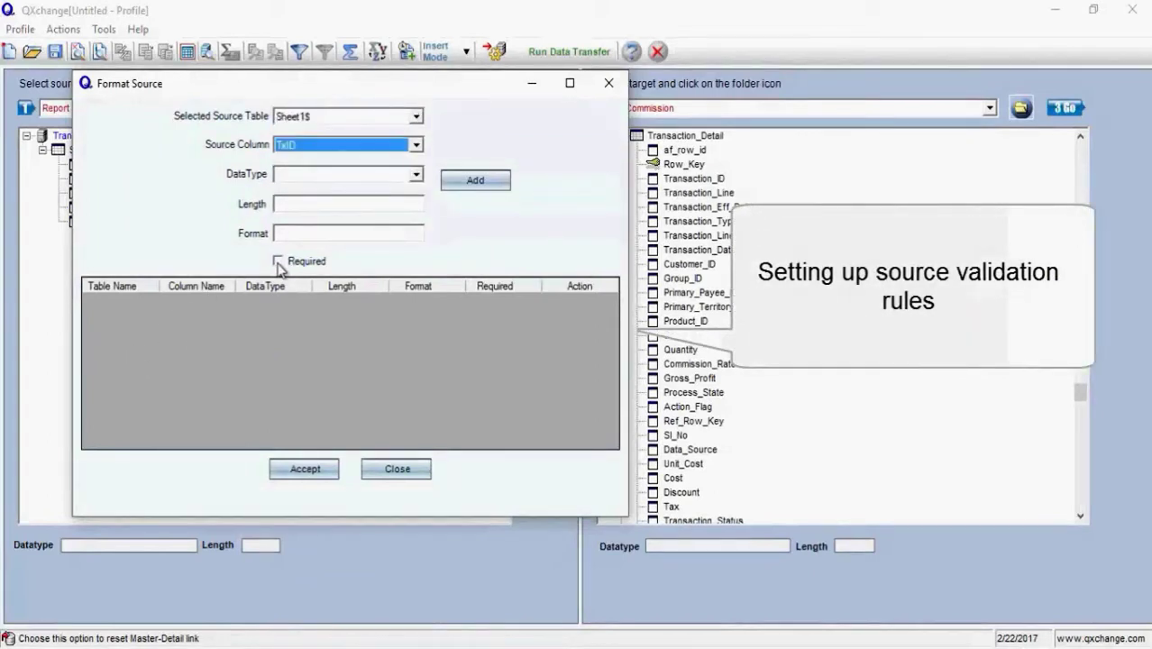
{"action": "left_click", "coordinate": [278, 262]}
{"action": "left_click", "coordinate": [463, 186]}
Step: Add a source validation rule that makes the Customer column required
{"action": "left_click", "coordinate": [415, 144]}
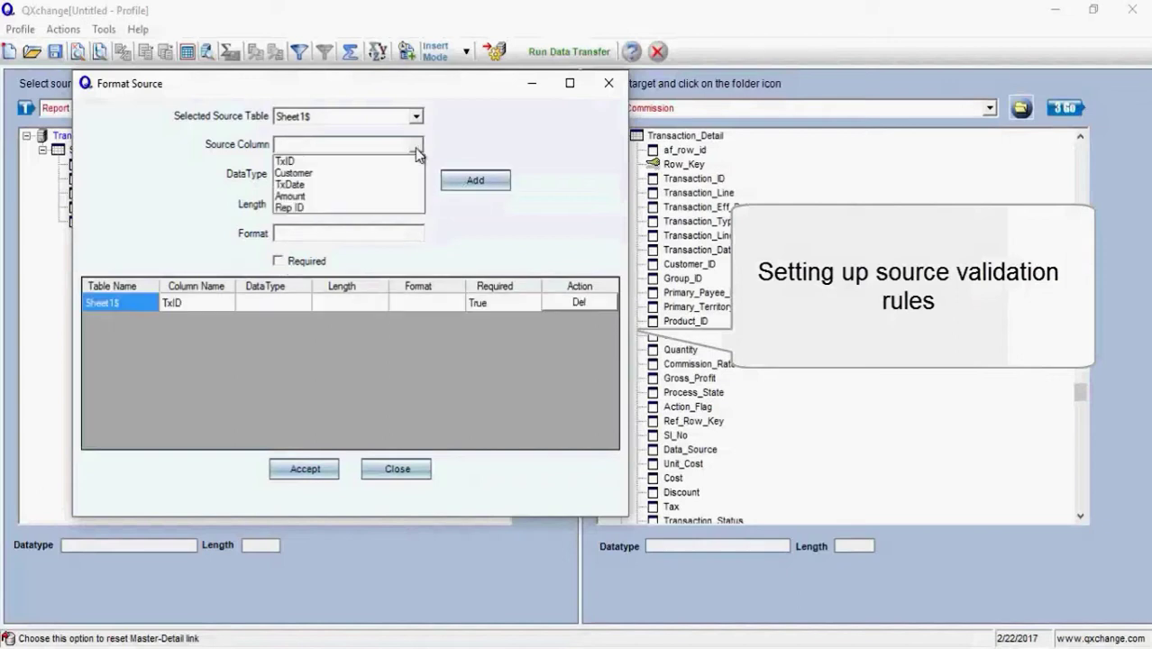
{"action": "left_click", "coordinate": [302, 169]}
{"action": "left_click", "coordinate": [278, 261]}
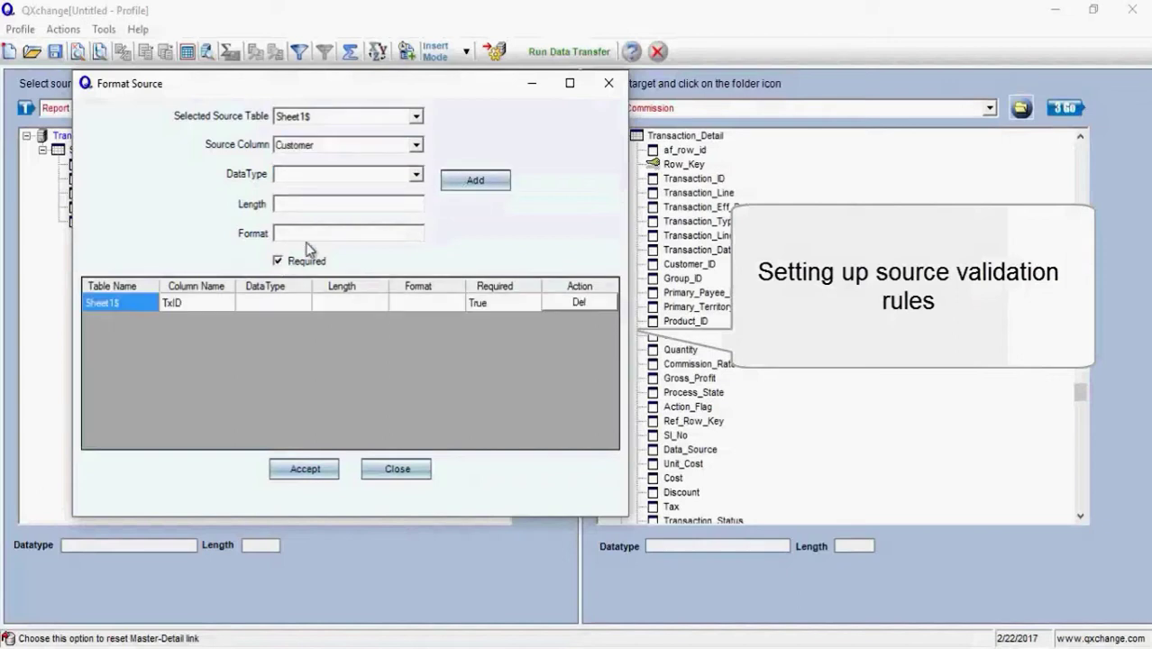
{"action": "left_click", "coordinate": [443, 183]}
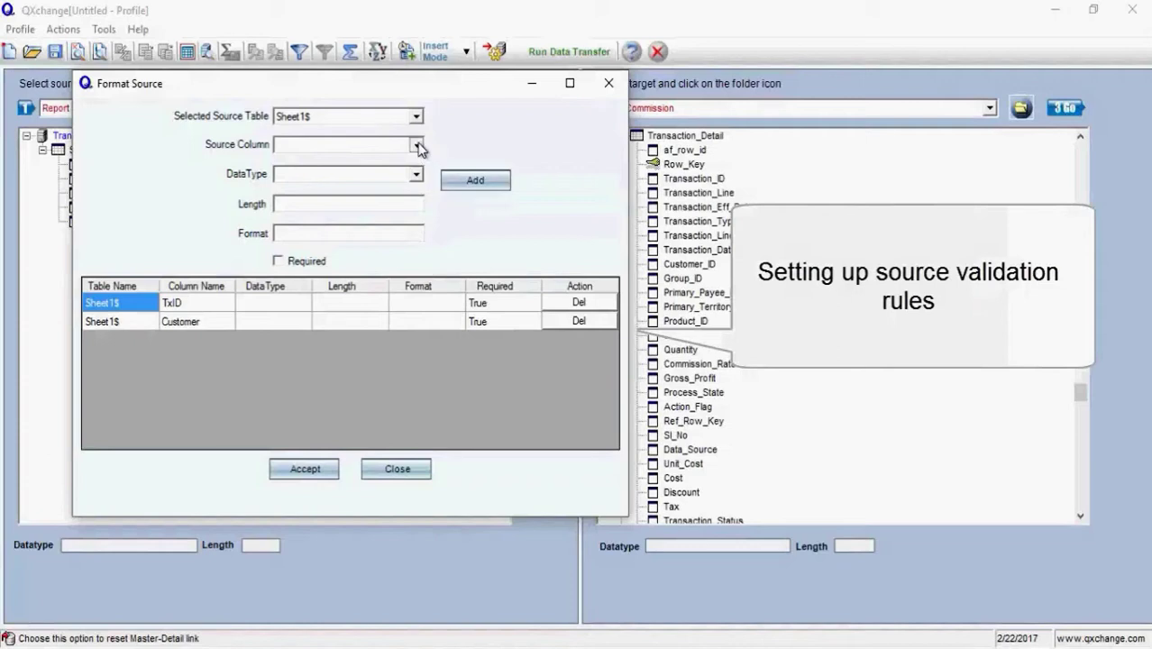
Step: Add a source validation rule giving the TxDate column the DateTime data type
{"action": "left_click", "coordinate": [415, 145]}
{"action": "left_click", "coordinate": [403, 185]}
{"action": "left_click", "coordinate": [417, 175]}
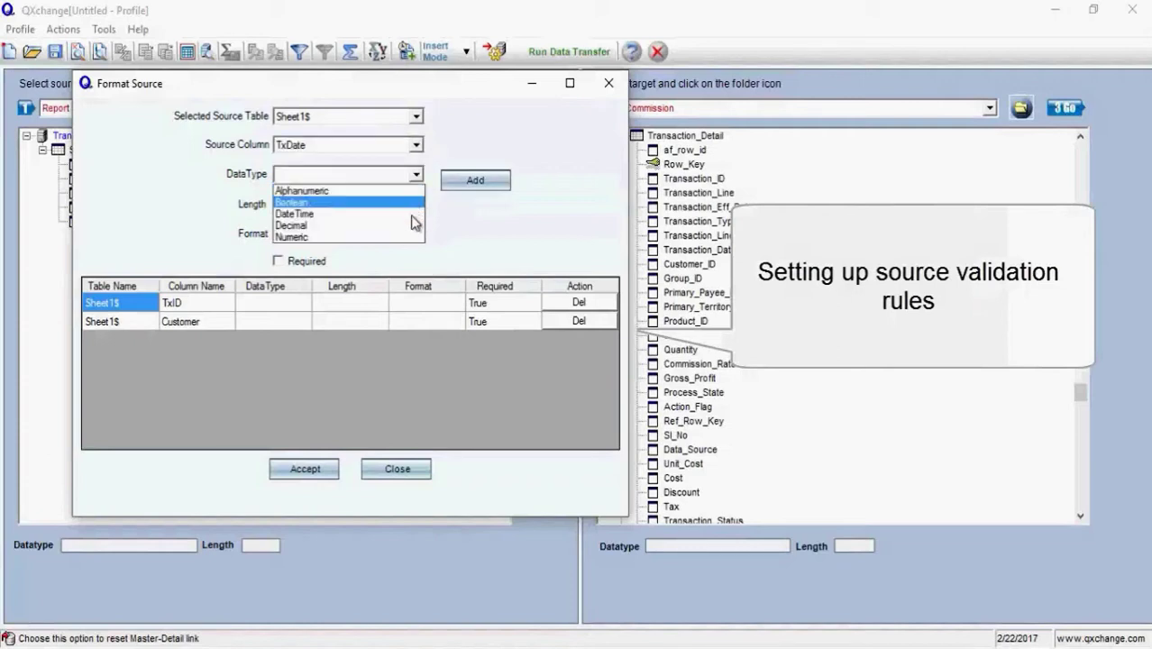
{"action": "left_click", "coordinate": [411, 214]}
{"action": "left_click", "coordinate": [467, 182]}
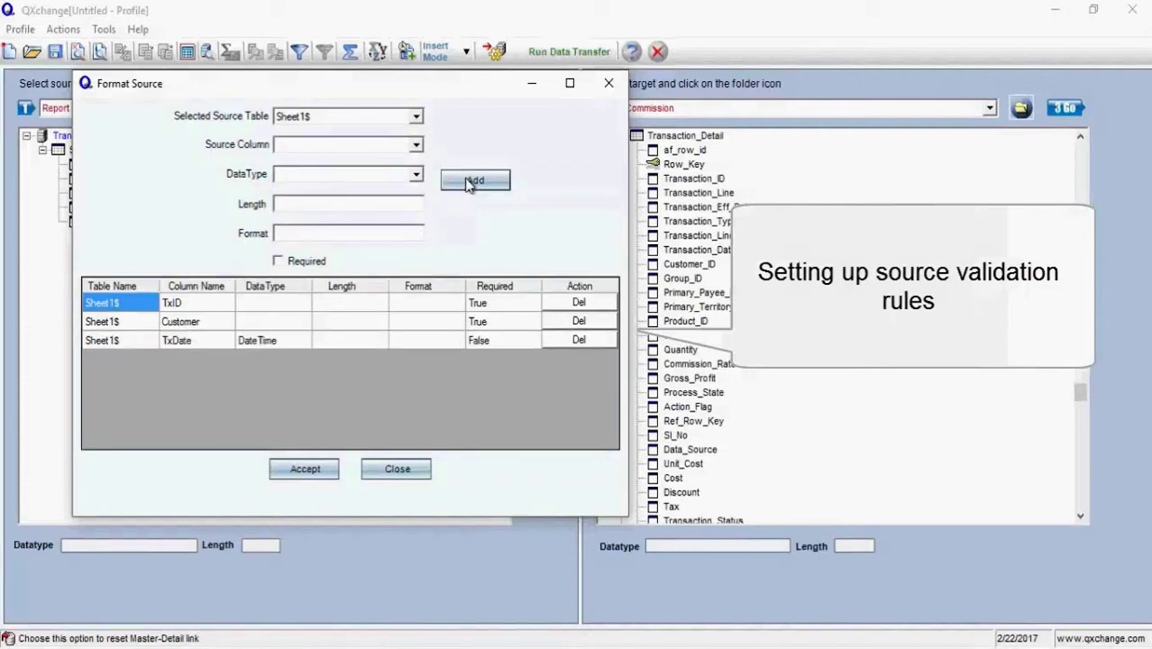
Step: Add a source validation rule giving the Amount column the Numeric data type
{"action": "left_click", "coordinate": [416, 145]}
{"action": "left_click", "coordinate": [410, 196]}
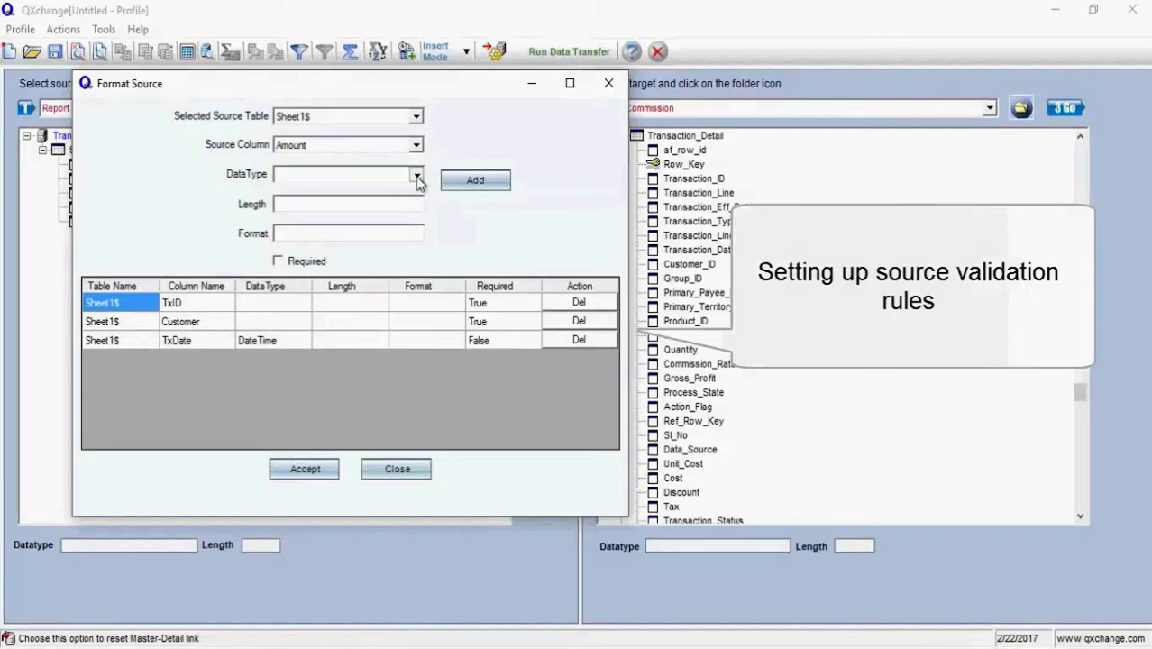
{"action": "left_click", "coordinate": [415, 174]}
{"action": "left_click", "coordinate": [405, 236]}
{"action": "left_click", "coordinate": [462, 181]}
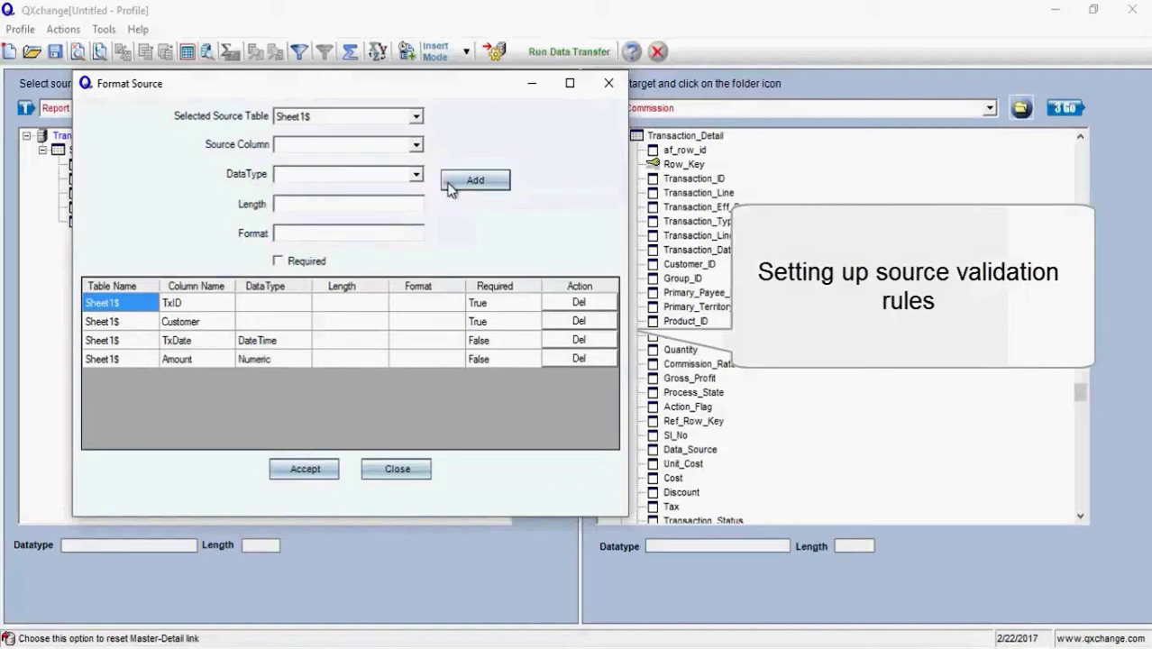
Step: Add a validation rule limiting the Rep ID column to length 6, and accept the source format rules
{"action": "left_click", "coordinate": [416, 145]}
{"action": "left_click", "coordinate": [395, 207]}
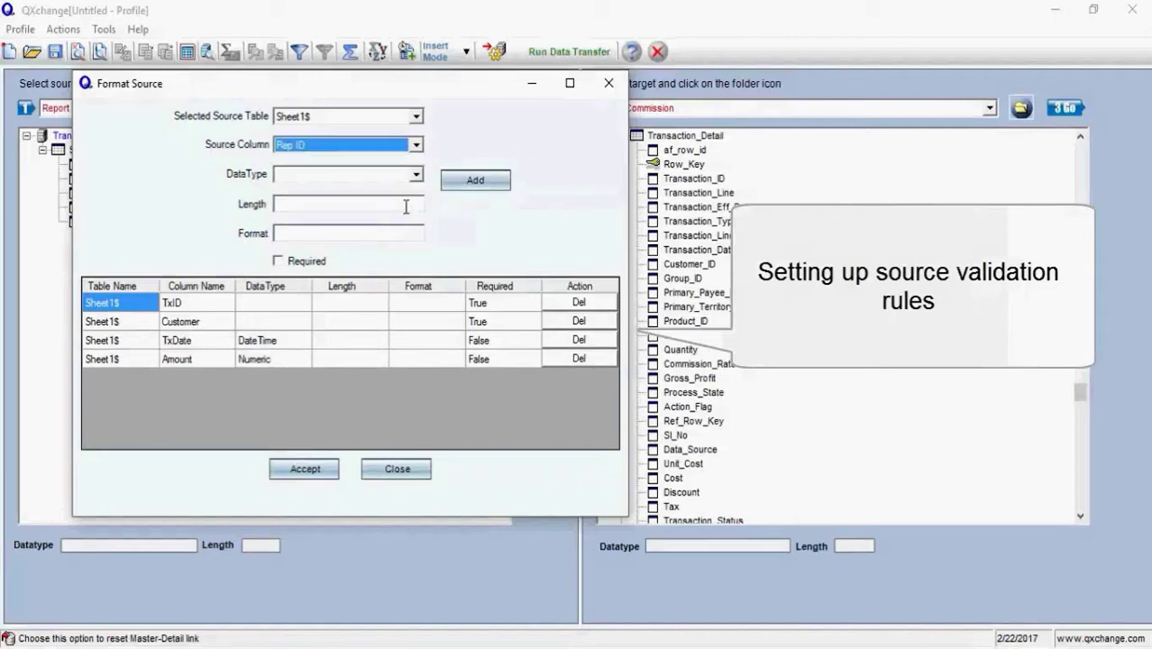
{"action": "left_click", "coordinate": [401, 205]}
{"action": "type", "text": "6"}
{"action": "left_click", "coordinate": [467, 183]}
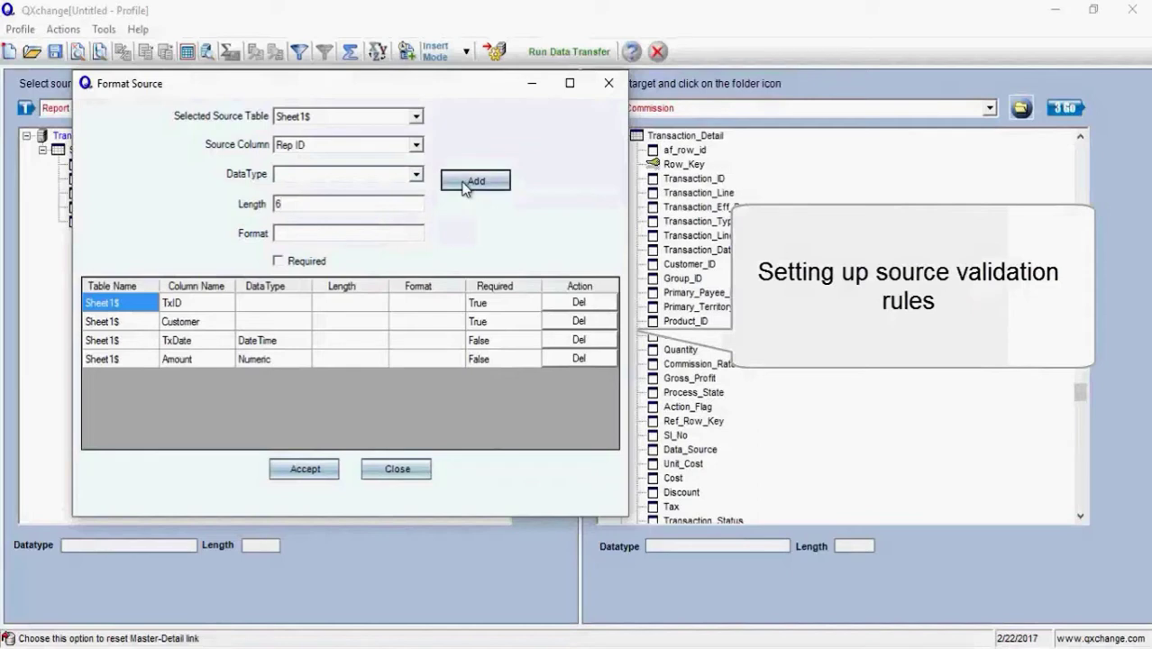
{"action": "left_click", "coordinate": [303, 470]}
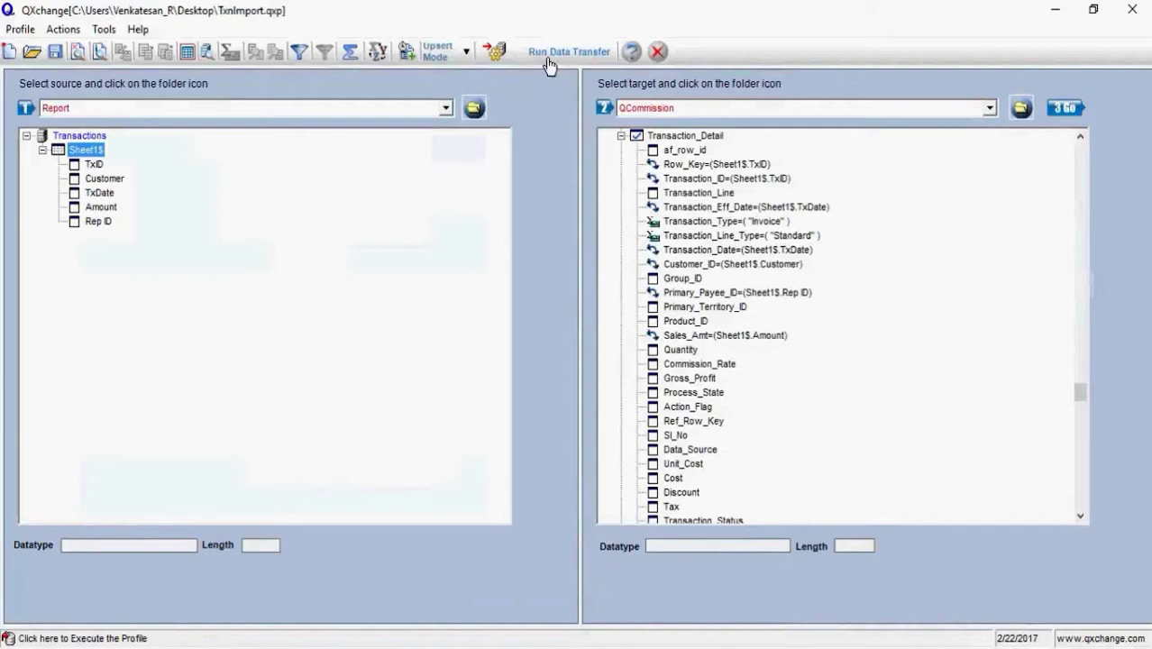
Step: Run the data transfer of the TxnImport profile and maximize the Error Records window
{"action": "left_click", "coordinate": [548, 63]}
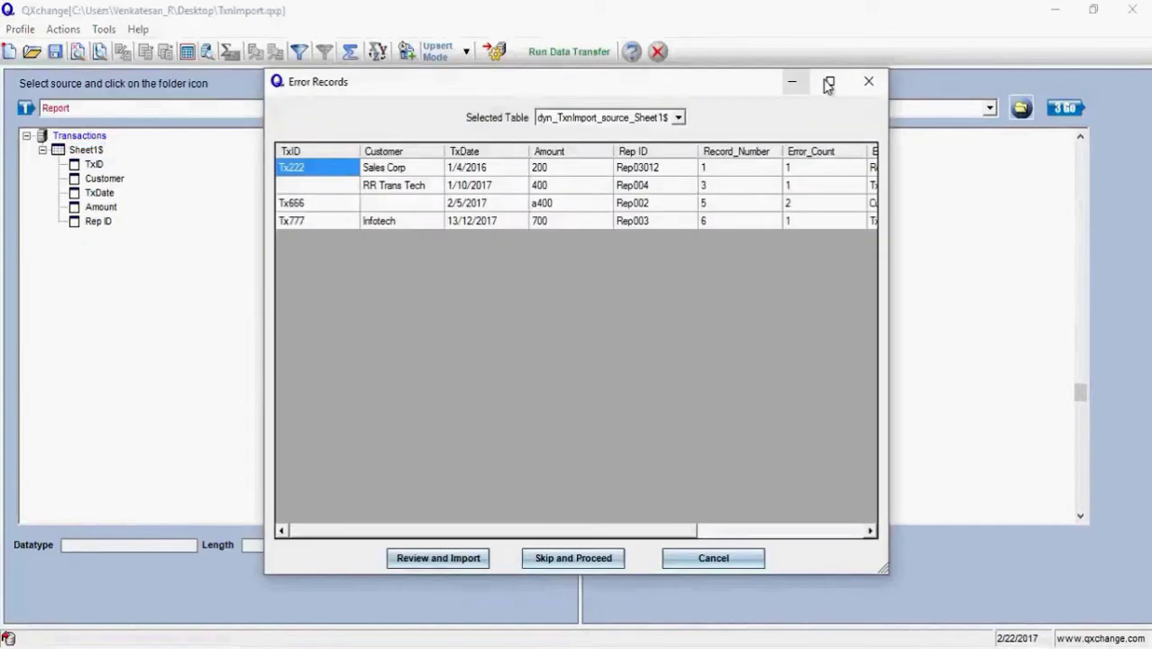
{"action": "left_click", "coordinate": [828, 83]}
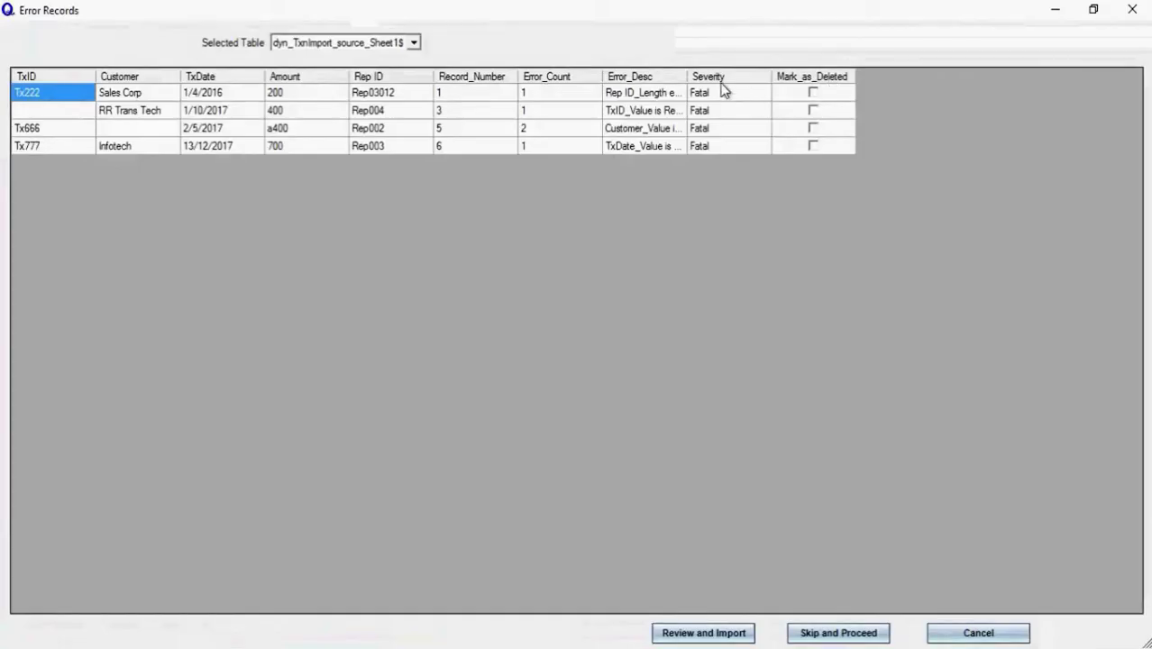
Step: Correct the first two error records: set the Tx222 record's Rep ID to Rep030 and the RR Trans Tech record's TxID to Tx444
{"action": "left_click", "coordinate": [695, 93]}
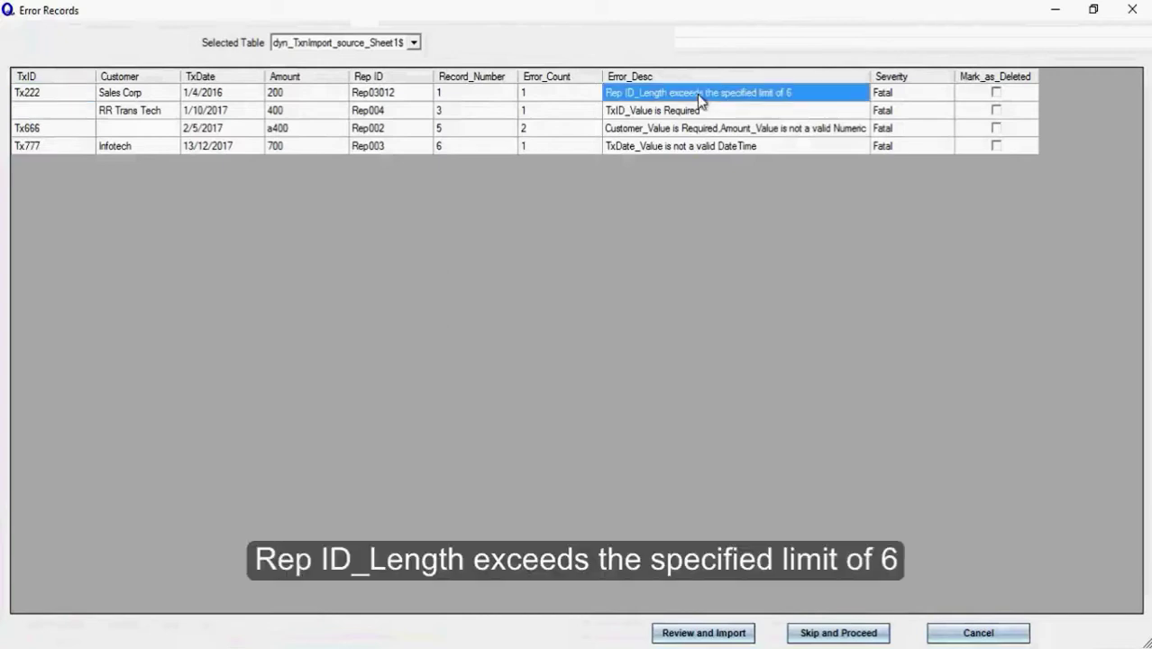
{"action": "double_click", "coordinate": [413, 92]}
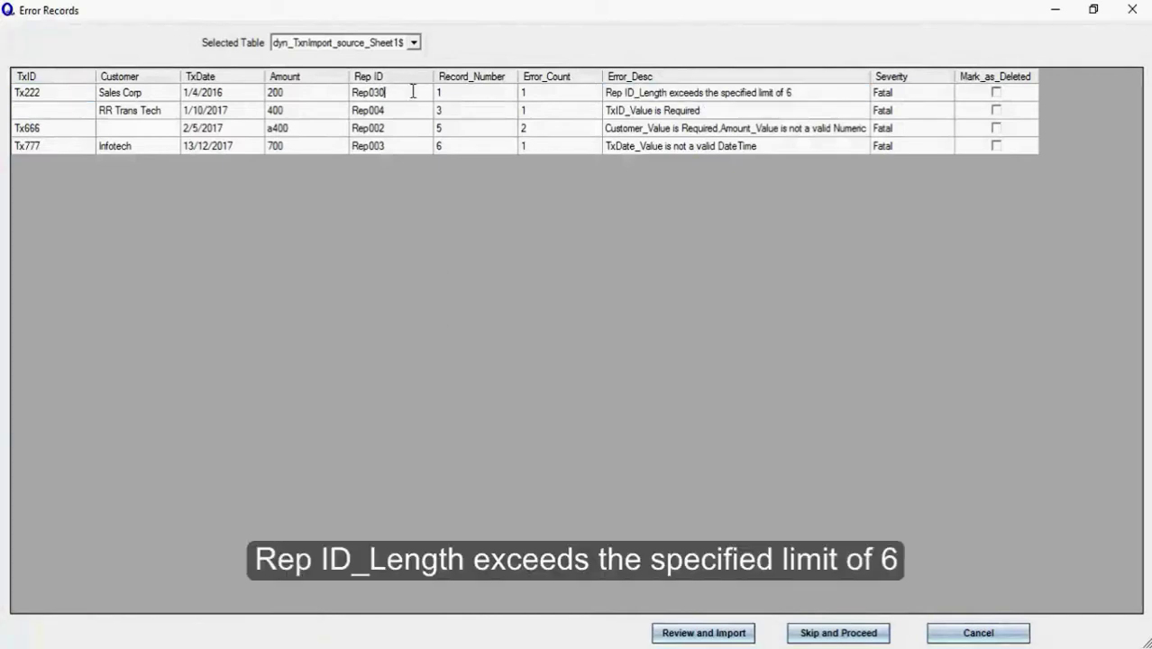
{"action": "left_click", "coordinate": [644, 109]}
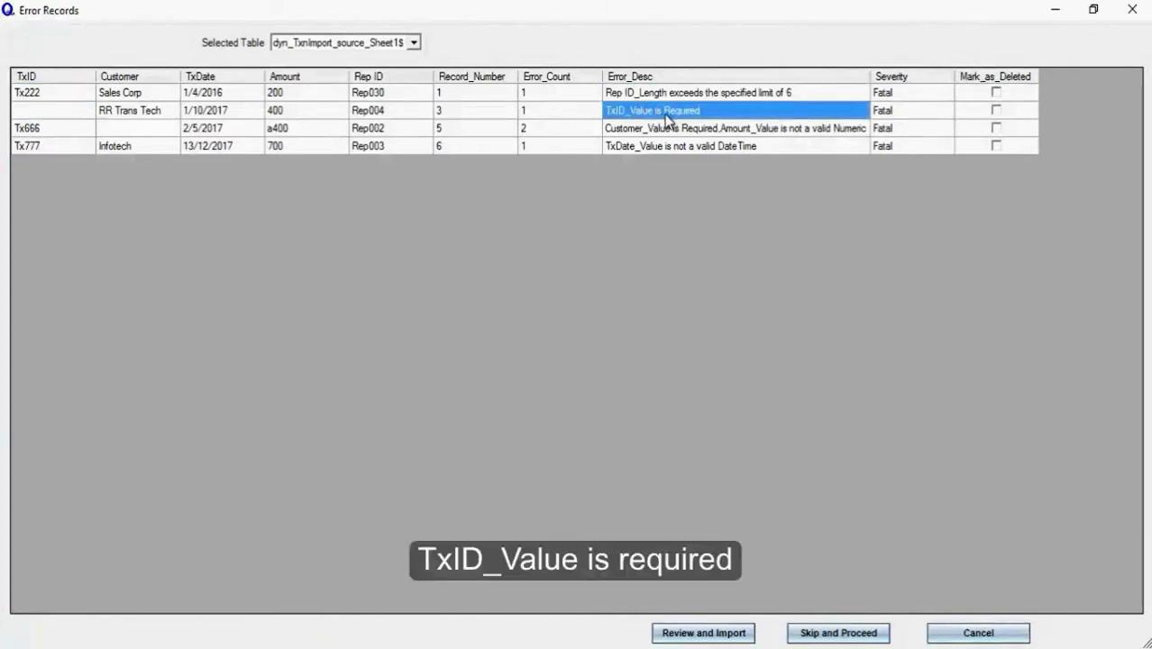
{"action": "left_click", "coordinate": [56, 108]}
{"action": "type", "text": "Tx444"}
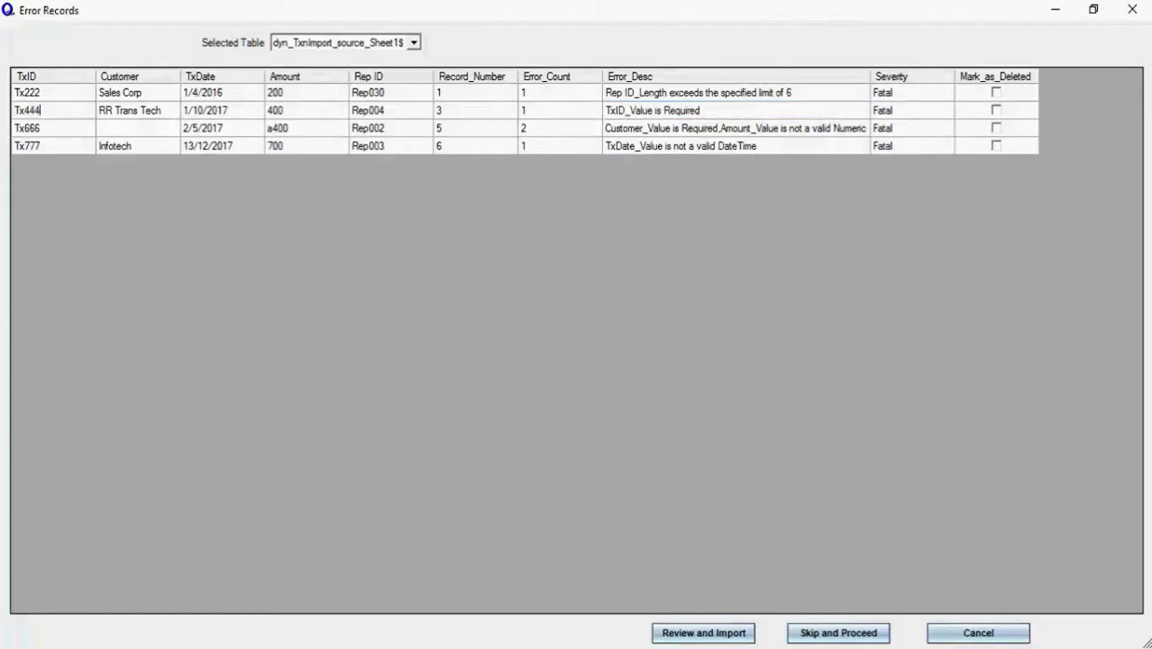
Step: Correct the Tx666 error record by entering CS Inc as the Customer and changing the Amount to 400
{"action": "left_click", "coordinate": [642, 131]}
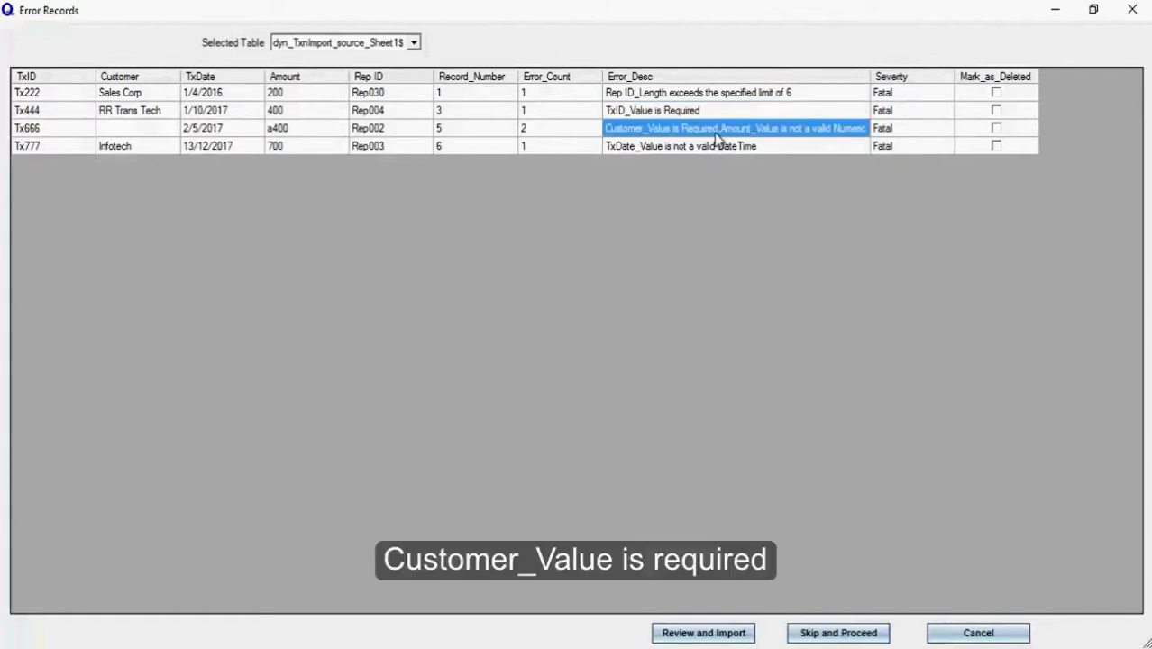
{"action": "left_click", "coordinate": [129, 131]}
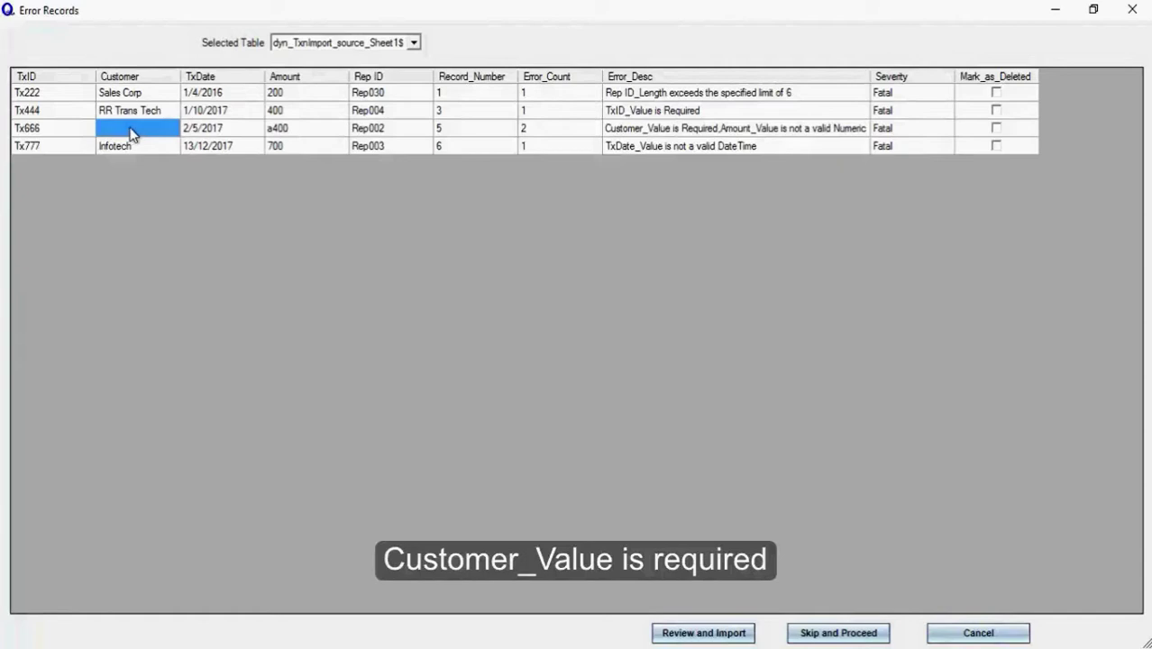
{"action": "type", "text": "CS Inc"}
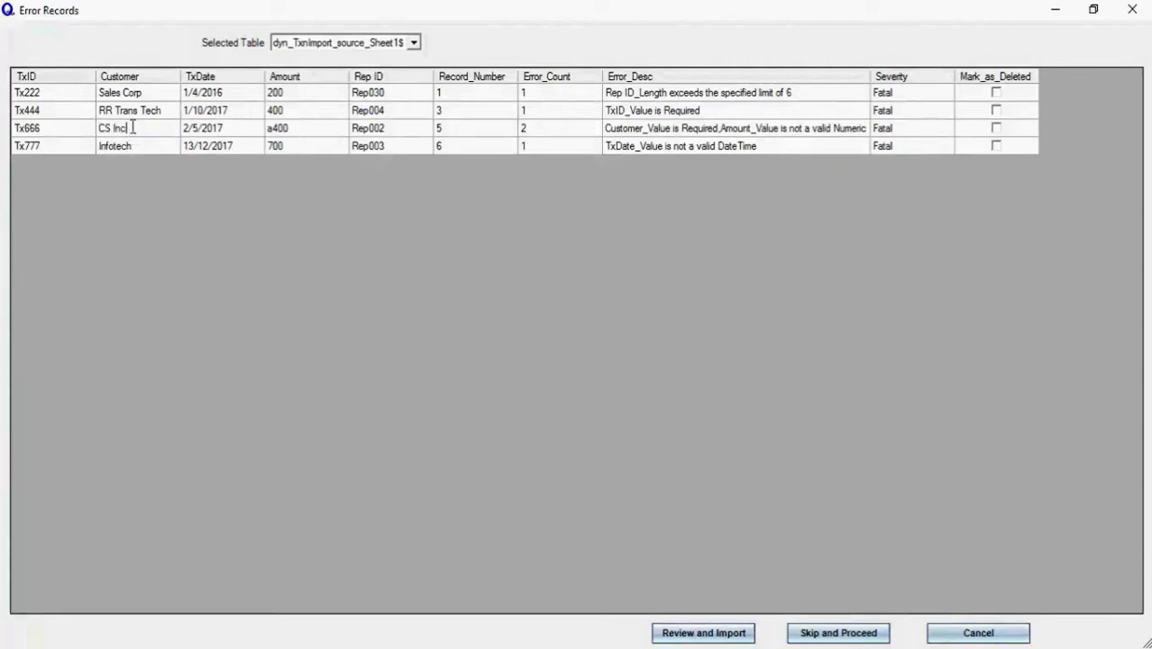
{"action": "left_click_drag", "start_coordinate": [720, 128], "coordinate": [868, 135]}
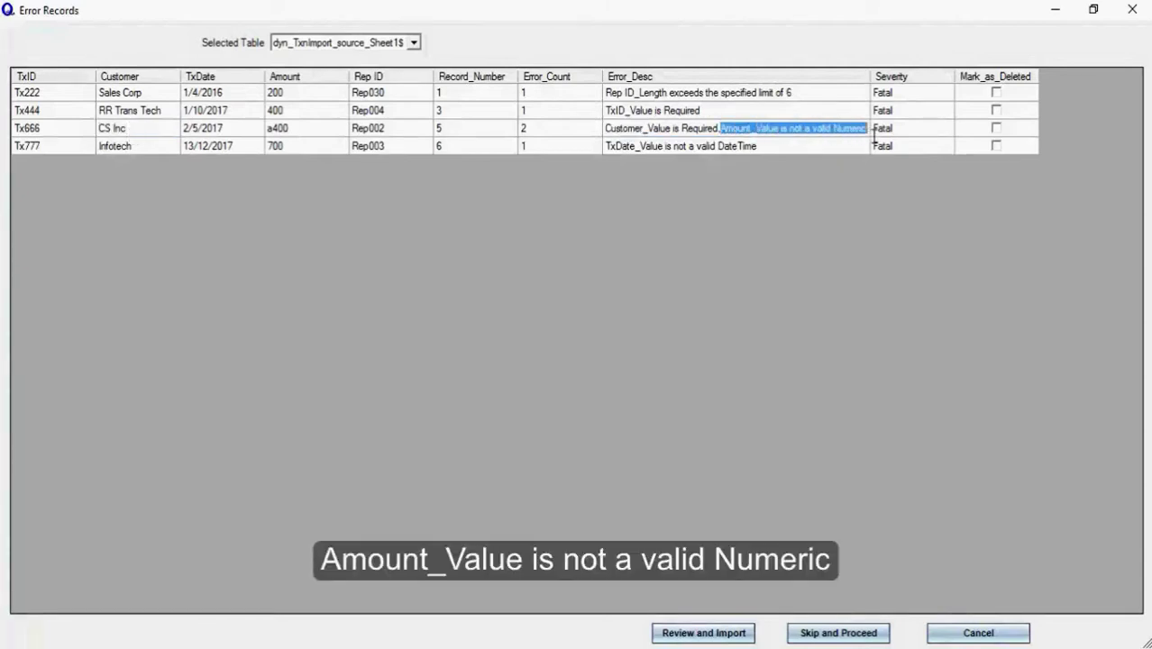
{"action": "left_click", "coordinate": [286, 132]}
{"action": "left_click", "coordinate": [276, 131]}
{"action": "left_click", "coordinate": [272, 130]}
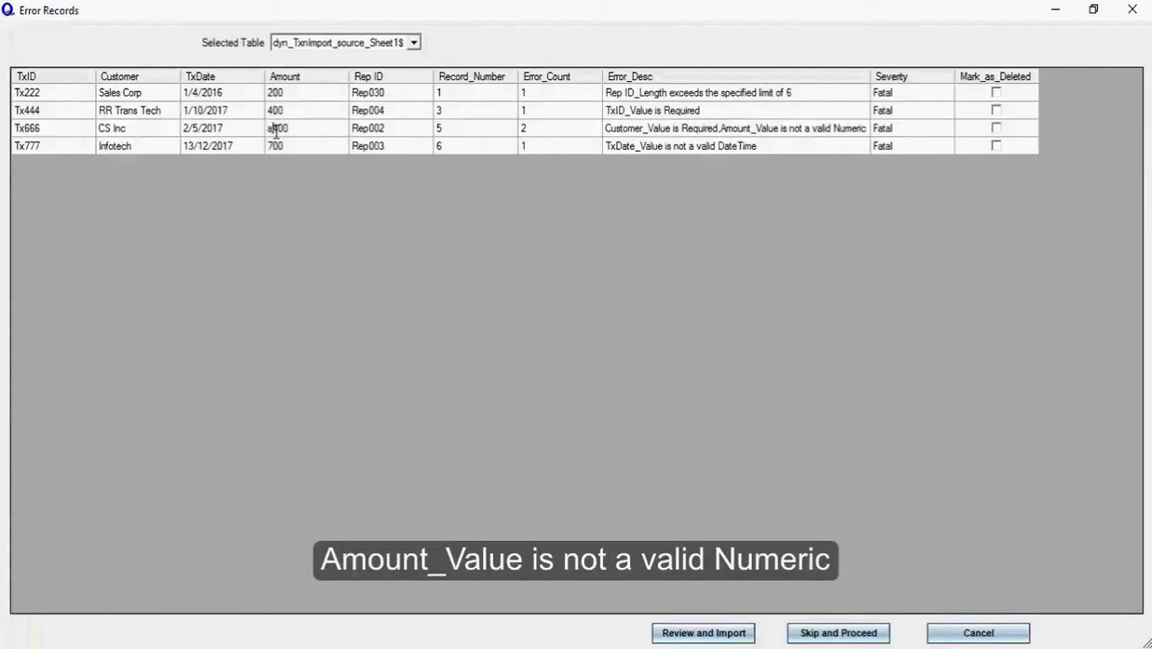
{"action": "key", "text": "BackSpace"}
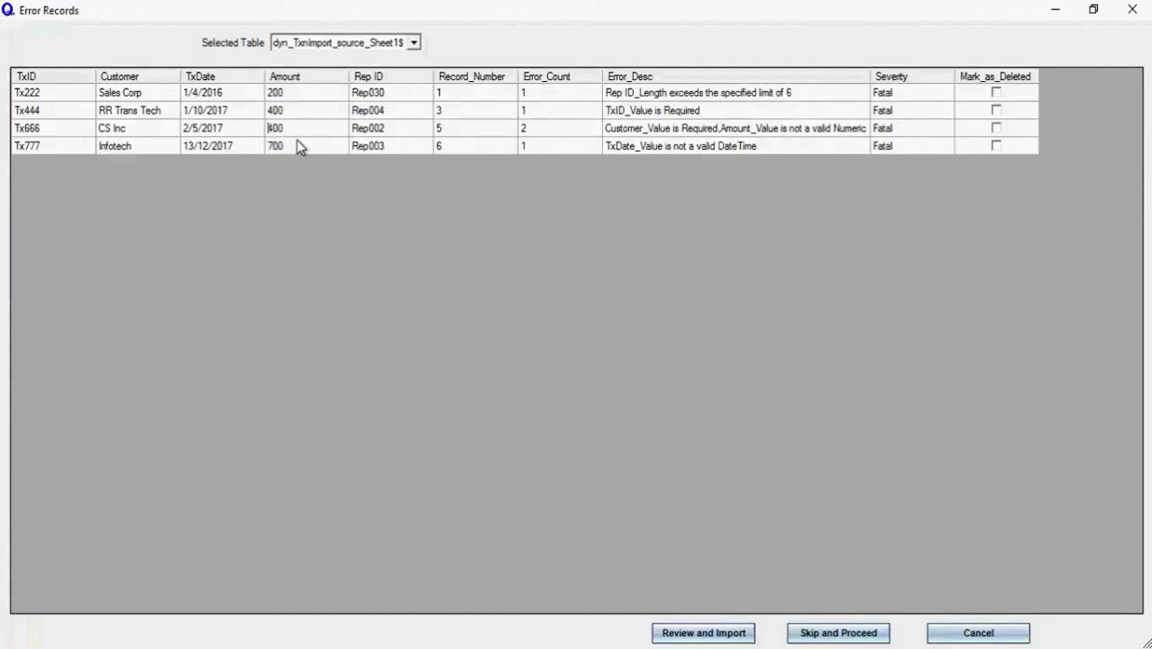
Step: Correct the Tx777 error record by setting its TxDate to 10/12/2017
{"action": "left_click", "coordinate": [659, 147]}
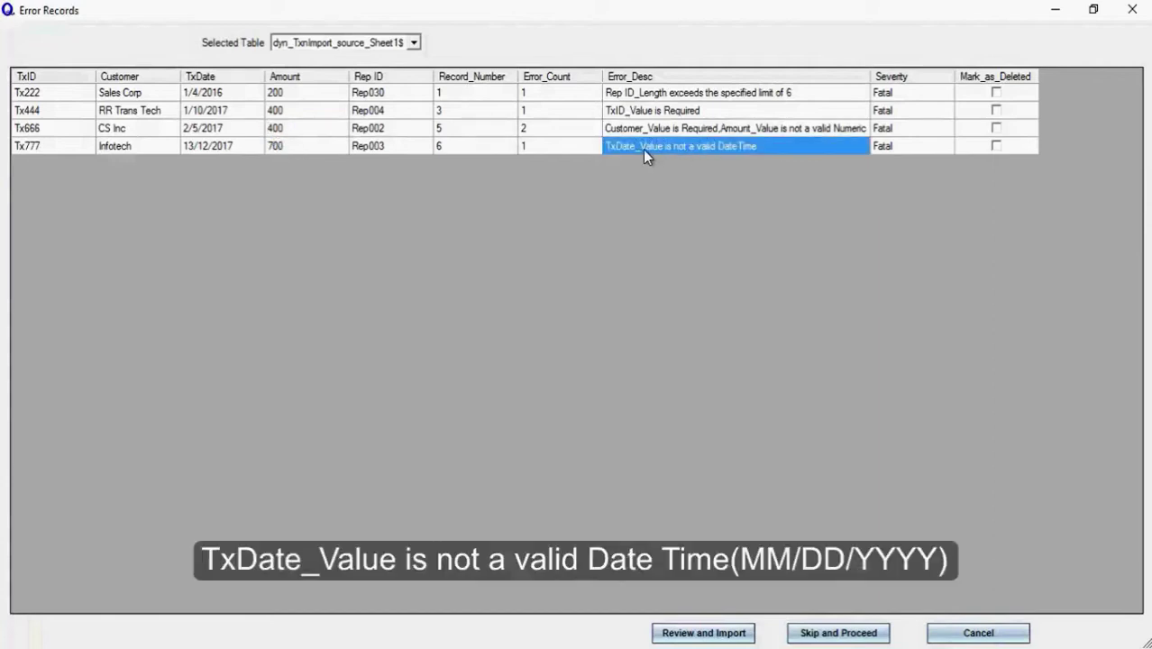
{"action": "left_click", "coordinate": [202, 148]}
{"action": "left_click", "coordinate": [198, 148]}
{"action": "left_click", "coordinate": [197, 150]}
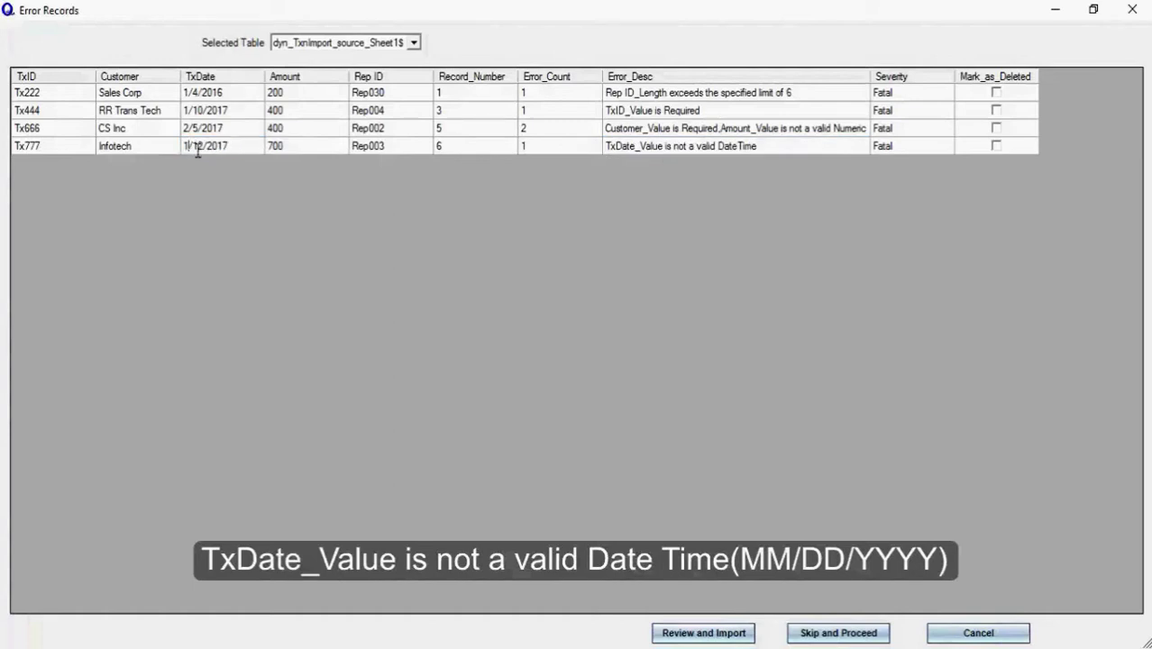
{"action": "type", "text": "0"}
Step: Review and import the corrected error records, close the transfer status, and view the data in the Transaction_Detail target table
{"action": "left_click", "coordinate": [712, 634]}
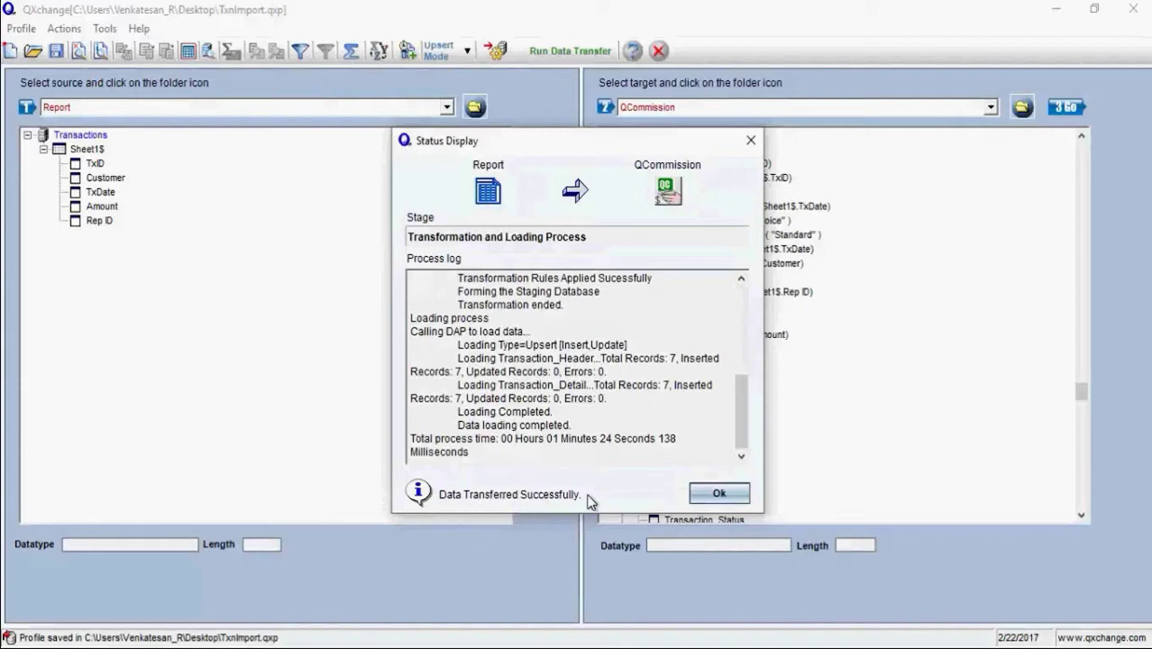
{"action": "left_click", "coordinate": [721, 495]}
{"action": "right_click", "coordinate": [679, 144]}
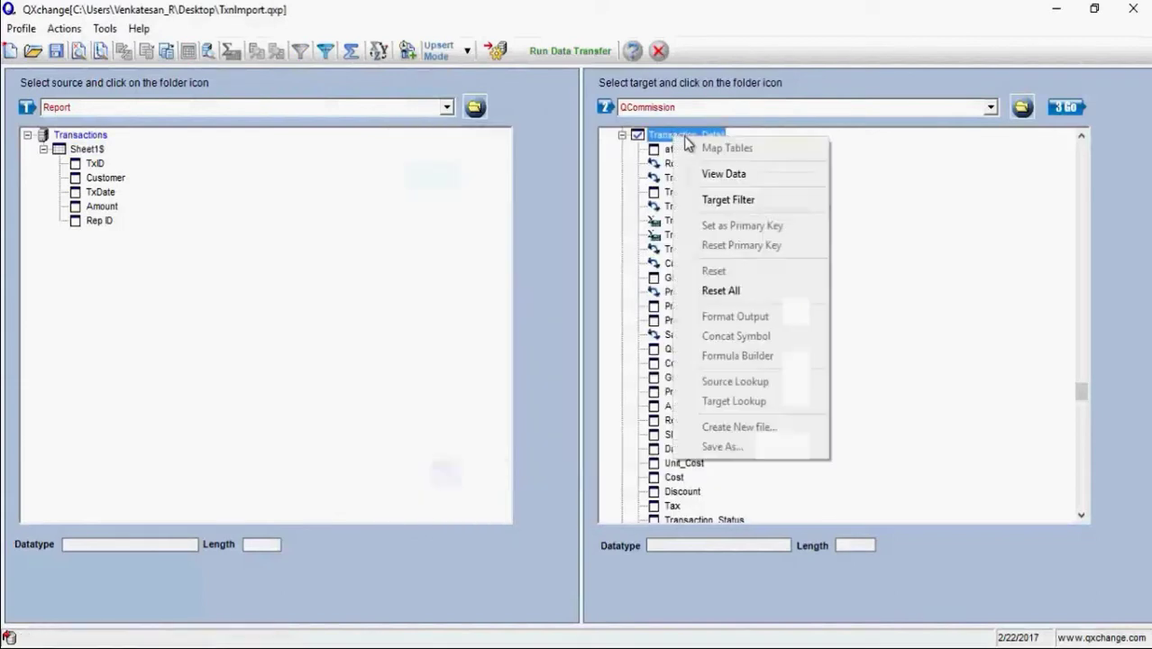
{"action": "left_click", "coordinate": [717, 171]}
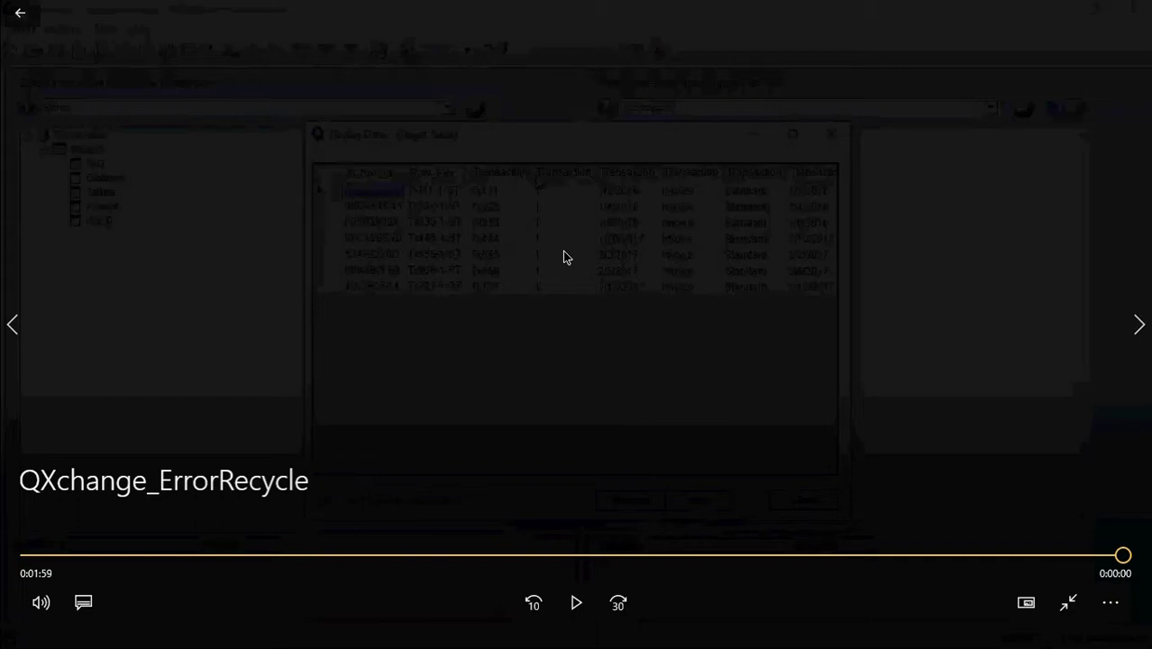
Step: Switch to the PowerPoint slide show and advance to the Use Cases slide
{"action": "key", "text": "alt+Tab"}
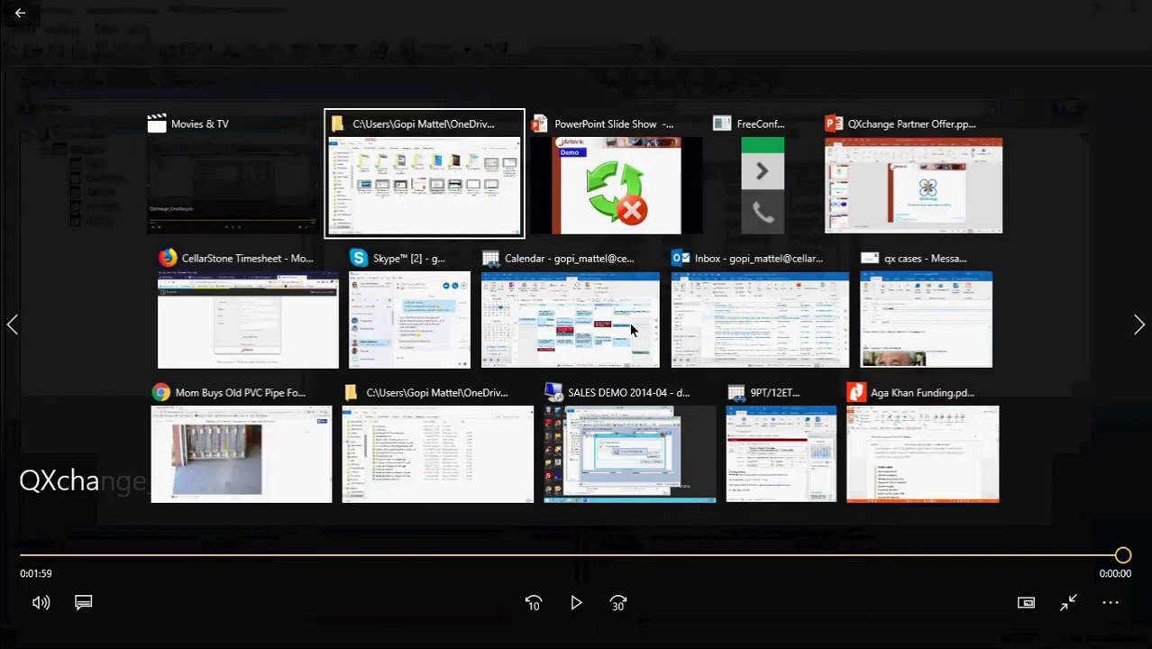
{"action": "key", "text": "alt+Tab"}
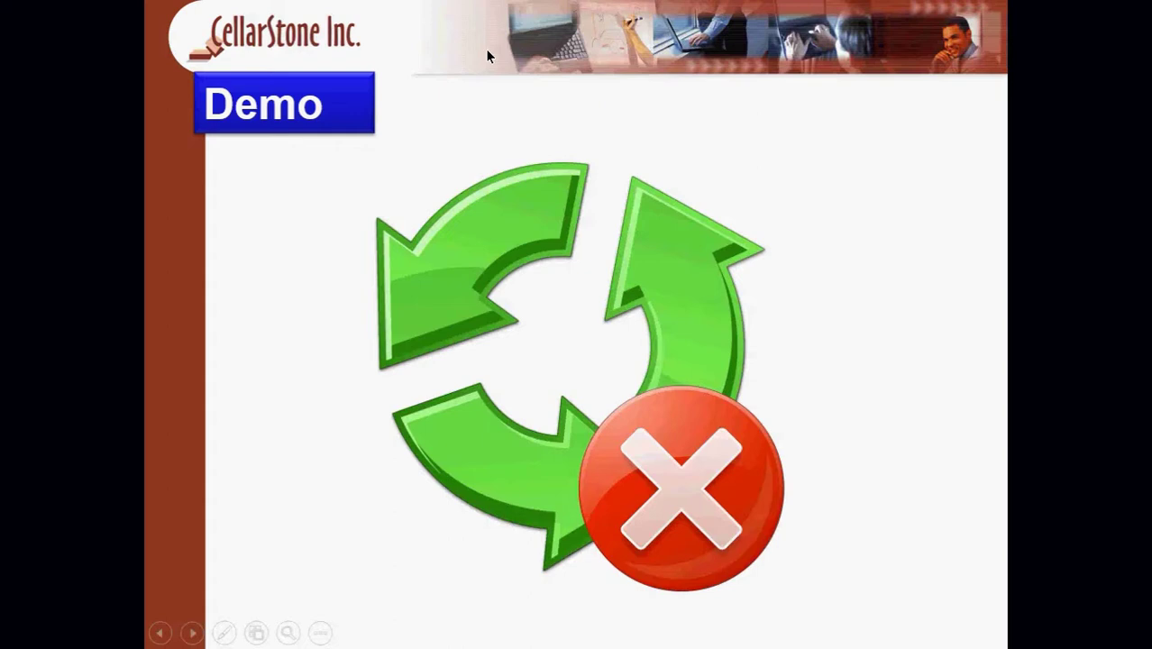
{"action": "left_click", "coordinate": [408, 241]}
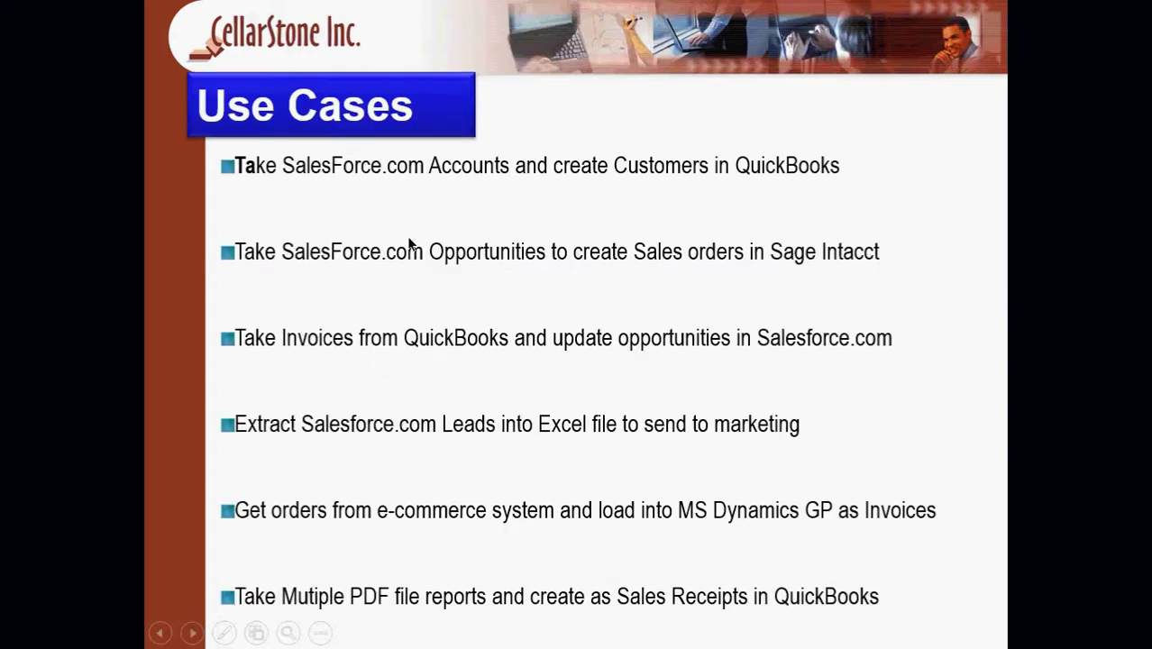